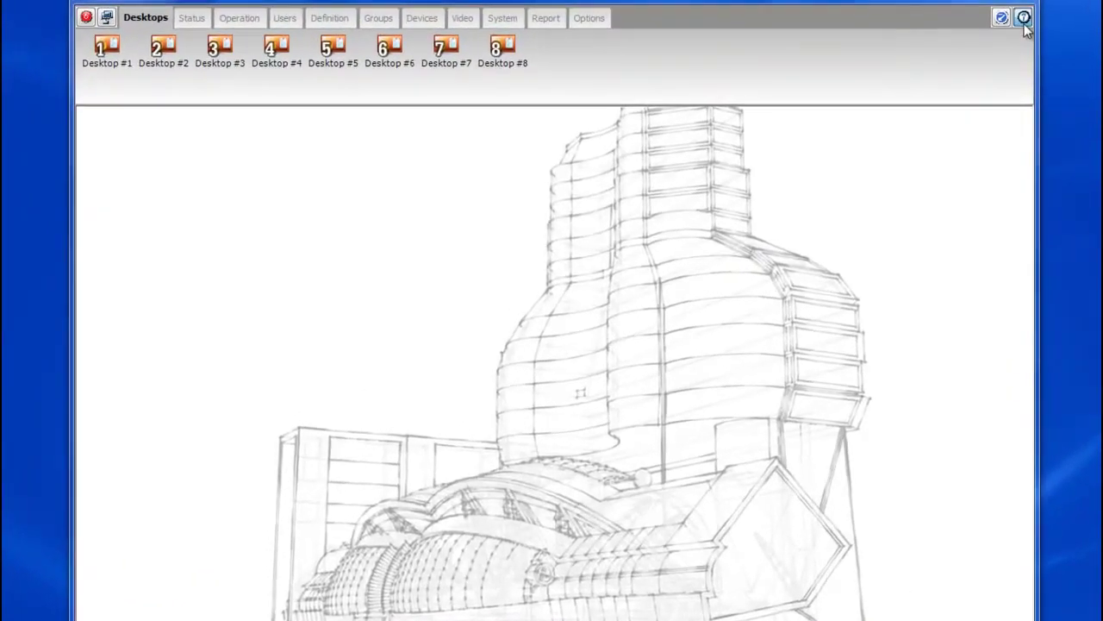
View the product details, including the serial number, from the help menu
{"action": "left_click", "coordinate": [1024, 21]}
{"action": "left_click", "coordinate": [1047, 60]}
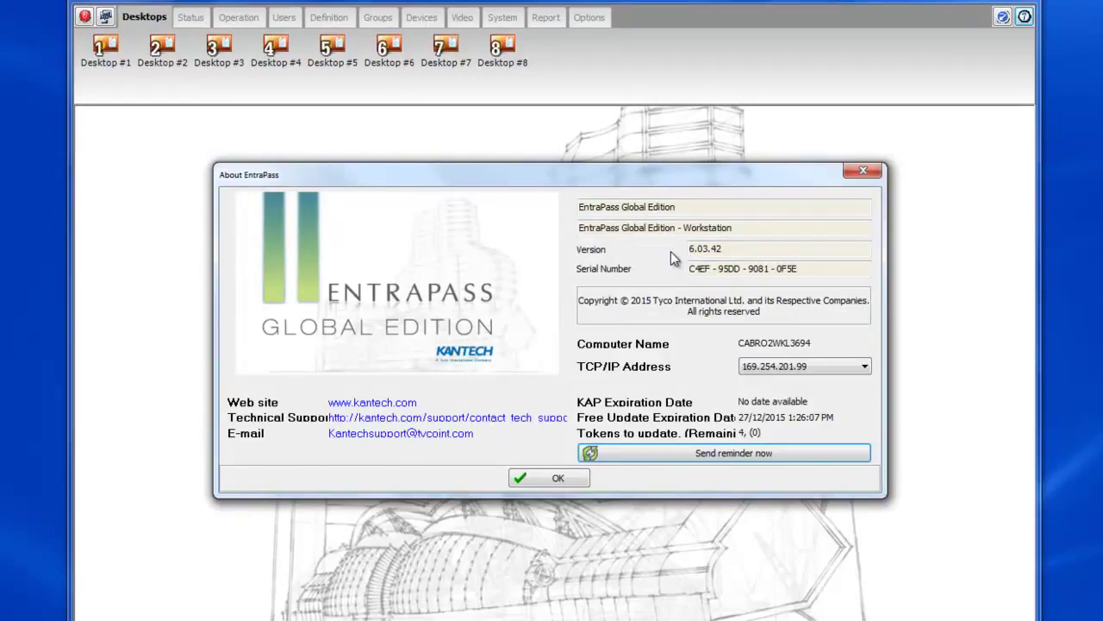
{"action": "left_click", "coordinate": [552, 480]}
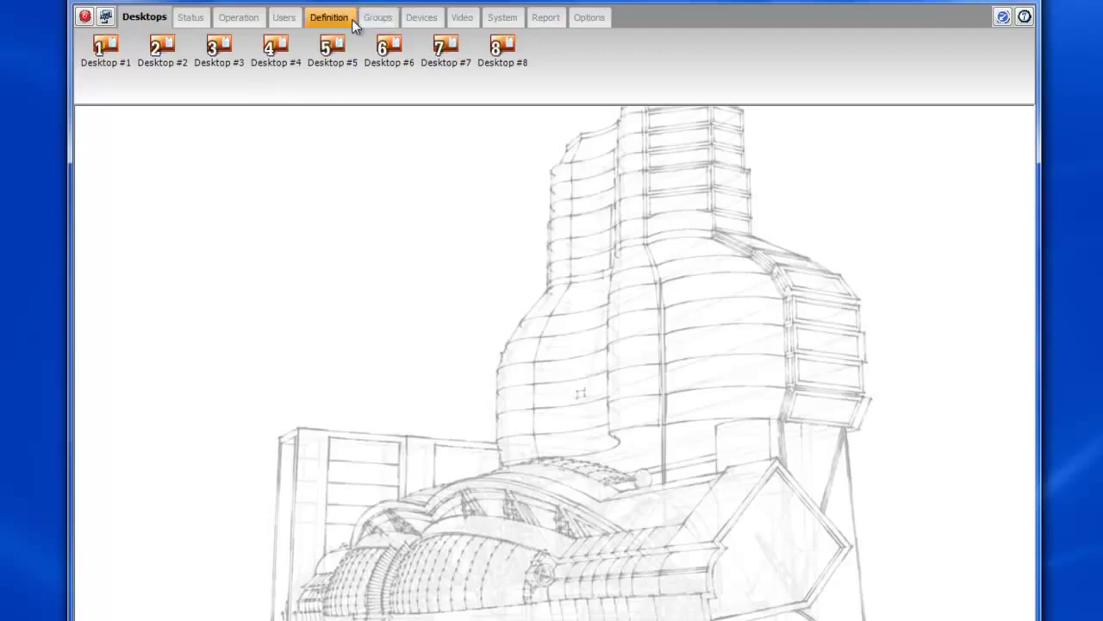
Review the KT-400 over IP connection's IP configuration settings
{"action": "left_click", "coordinate": [412, 19]}
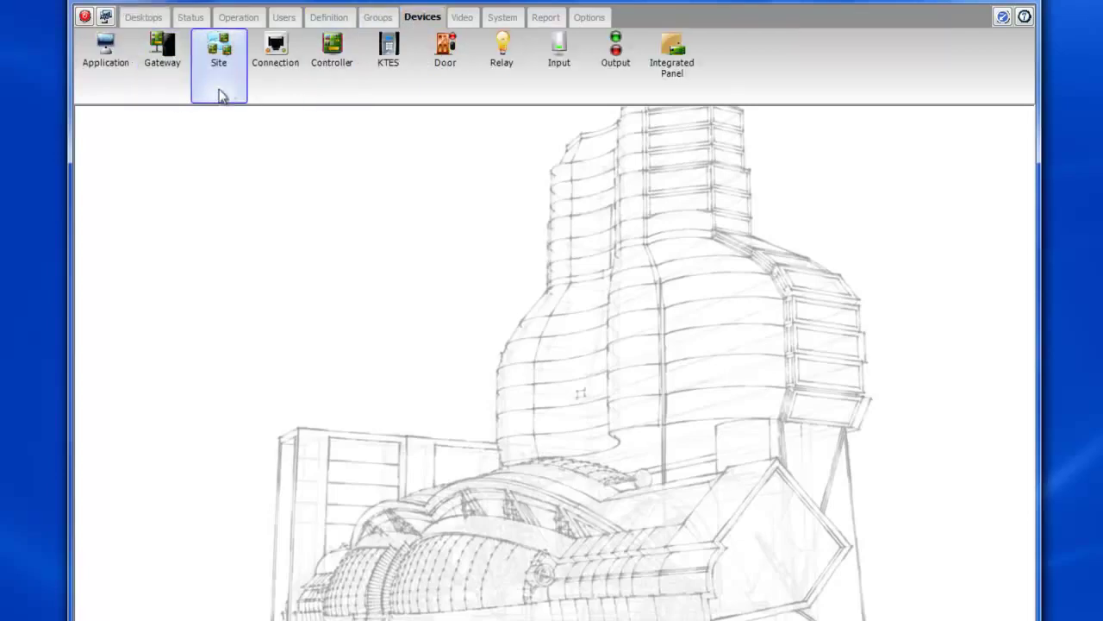
{"action": "left_click", "coordinate": [268, 86]}
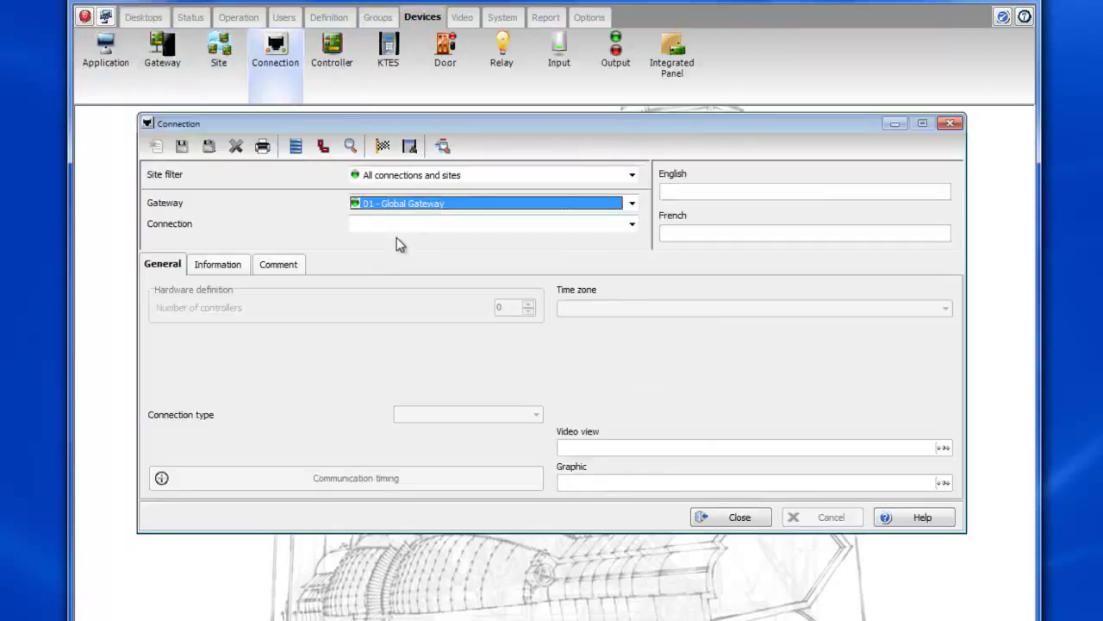
{"action": "left_click", "coordinate": [409, 227]}
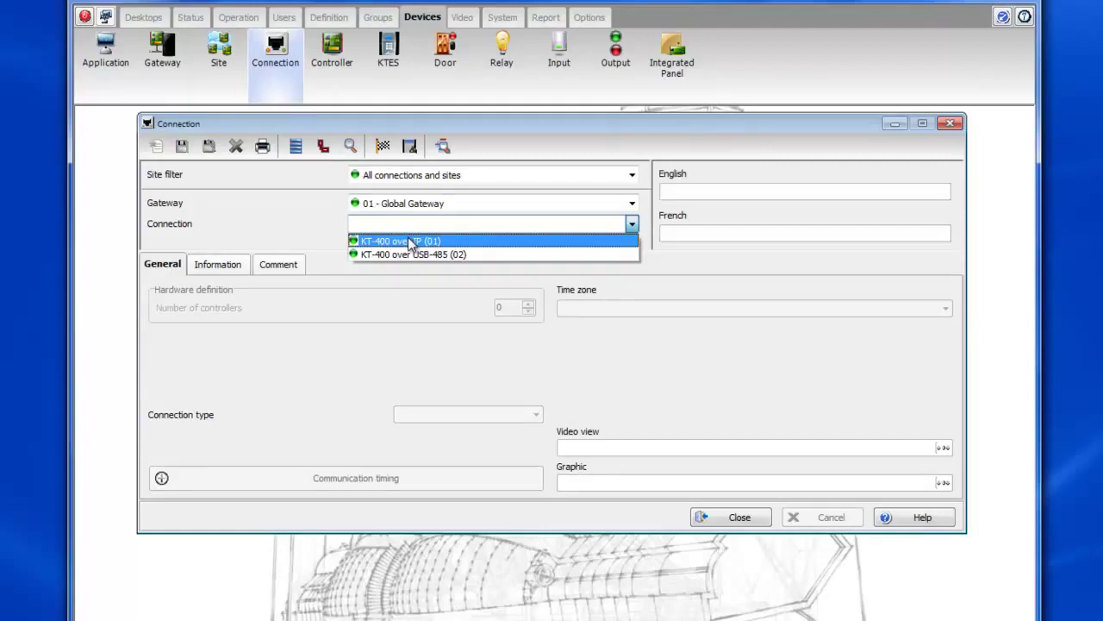
{"action": "left_click", "coordinate": [410, 242]}
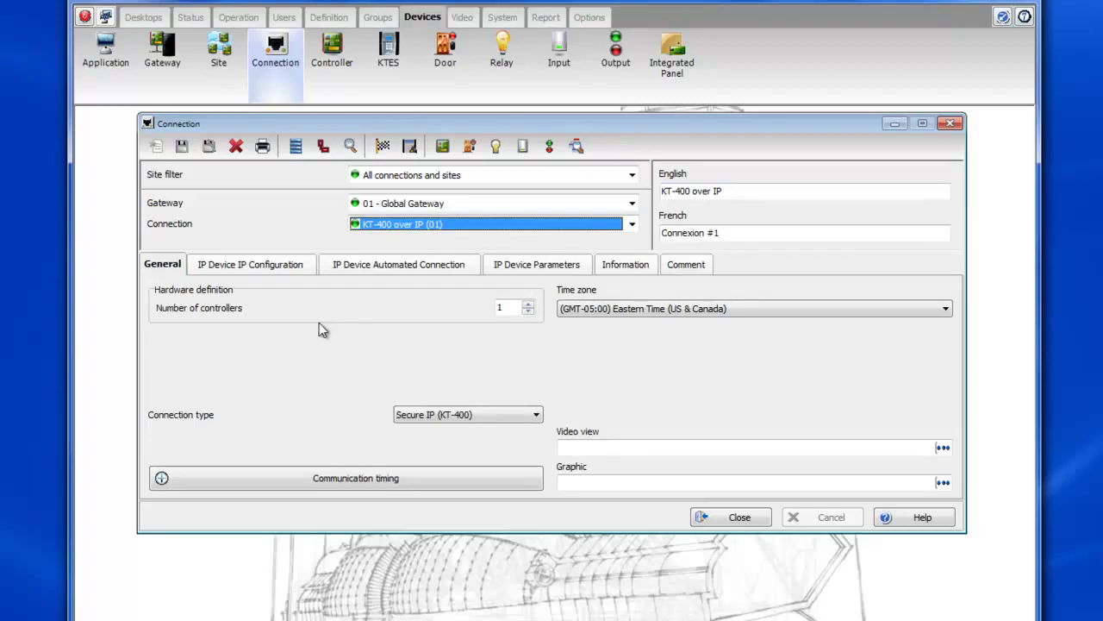
{"action": "left_click", "coordinate": [267, 265]}
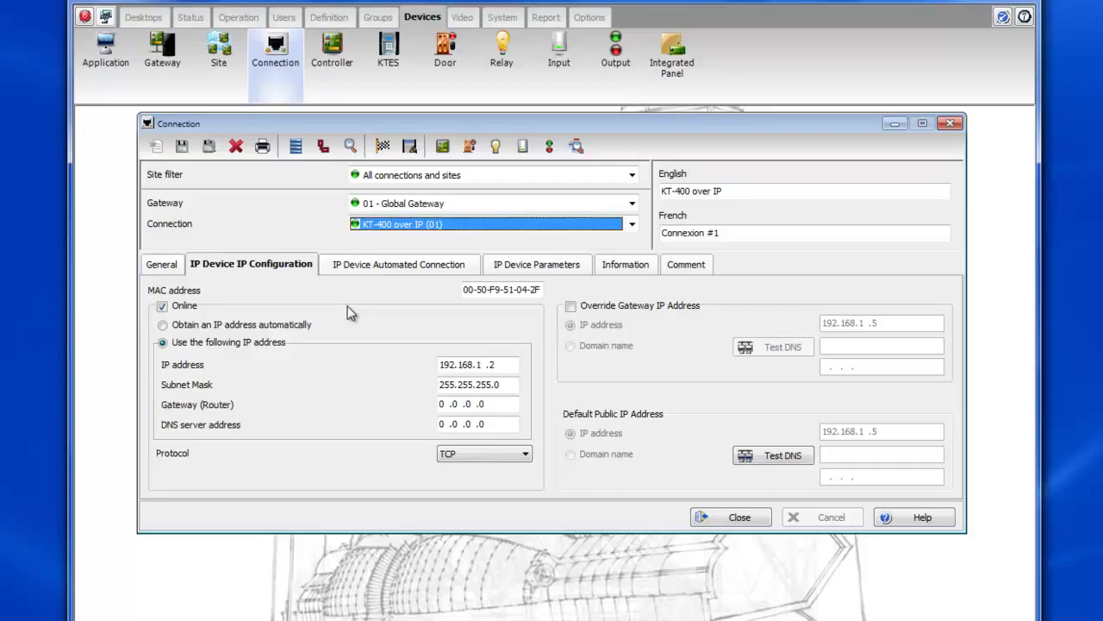
{"action": "left_click", "coordinate": [166, 268]}
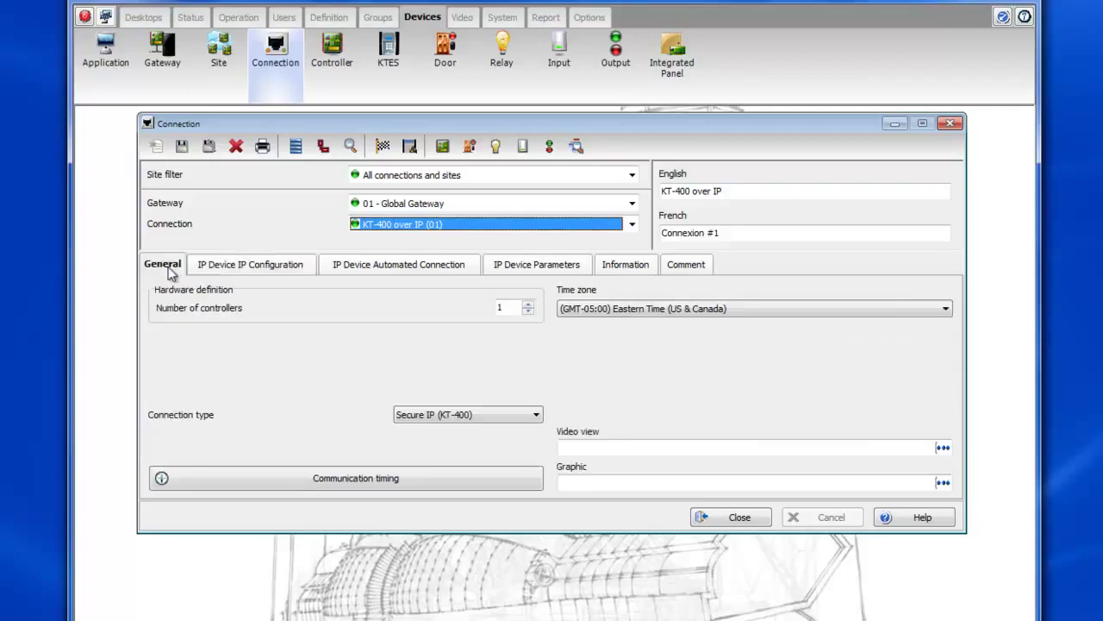
Review the KT-400 over USB-485 connection's serial port and baud rate settings
{"action": "left_click", "coordinate": [384, 227]}
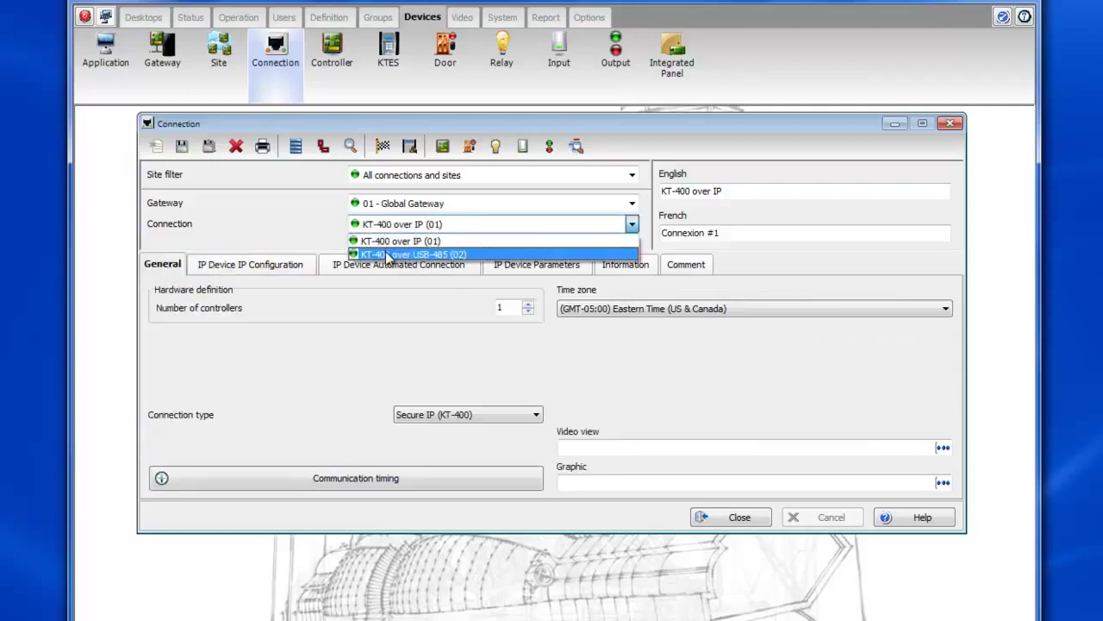
{"action": "left_click", "coordinate": [387, 255]}
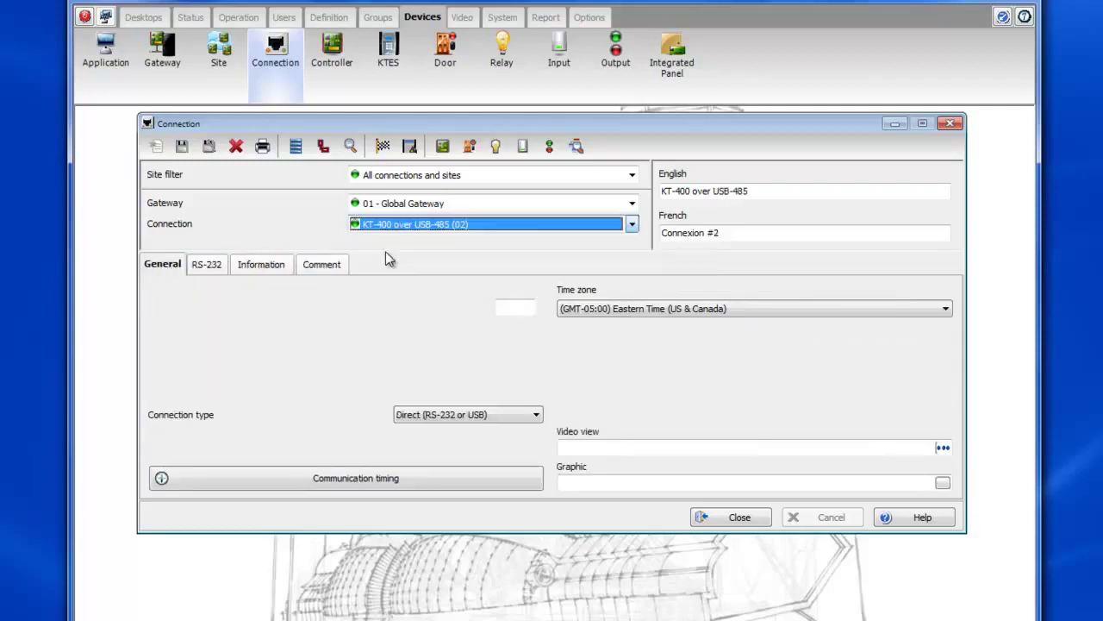
{"action": "left_click", "coordinate": [207, 264]}
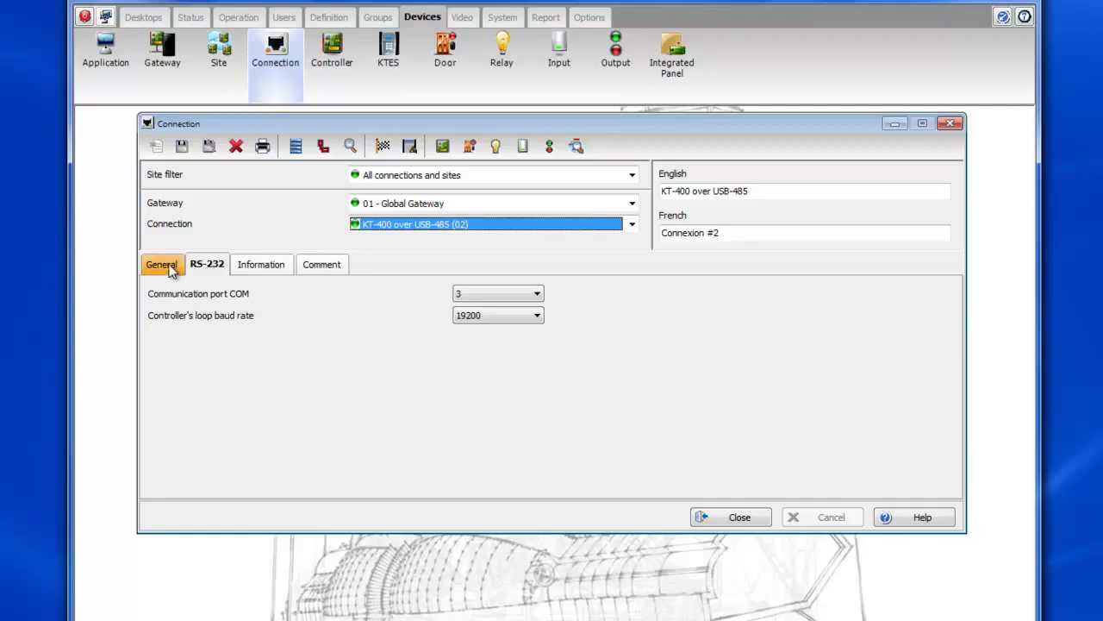
{"action": "left_click", "coordinate": [167, 265]}
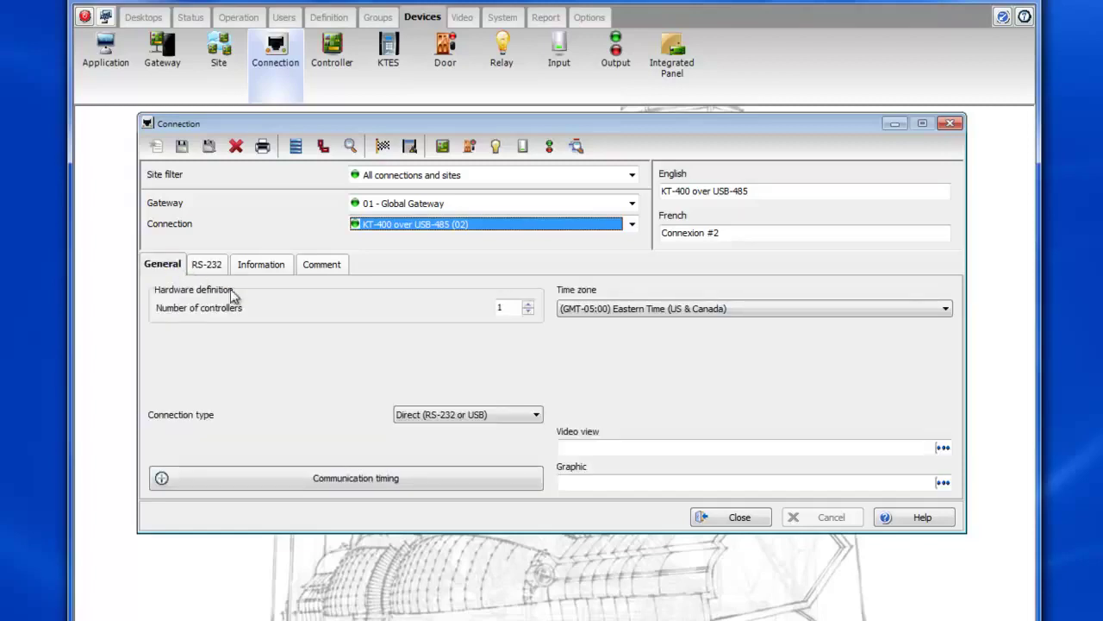
Confirm in Site and Connection status that both KT-400 connections show communication OK
{"action": "left_click", "coordinate": [732, 518]}
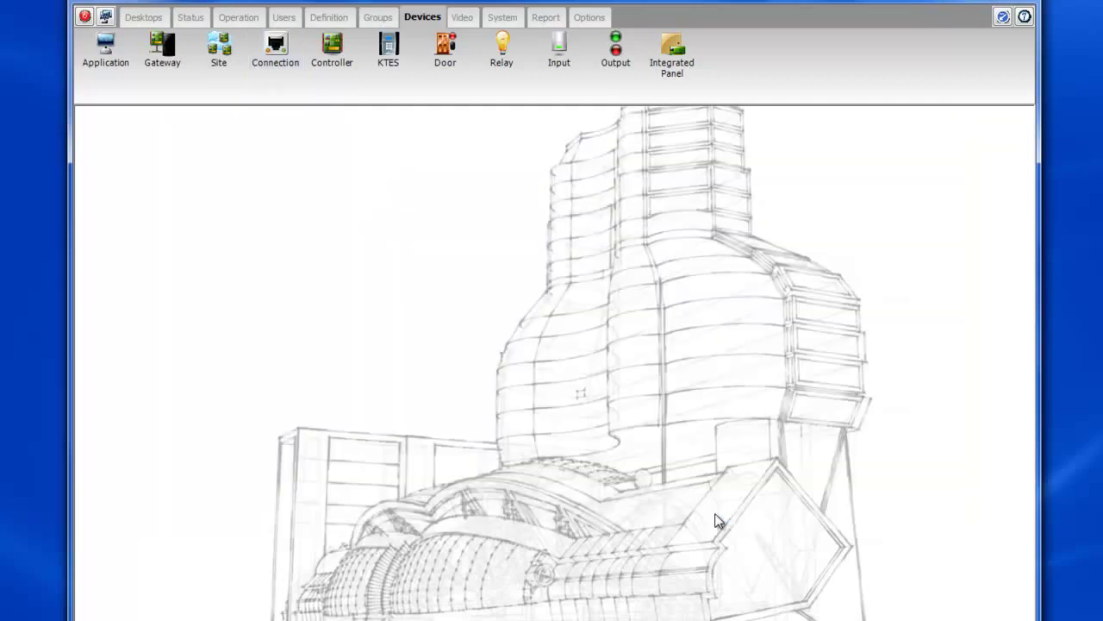
{"action": "left_click", "coordinate": [238, 17]}
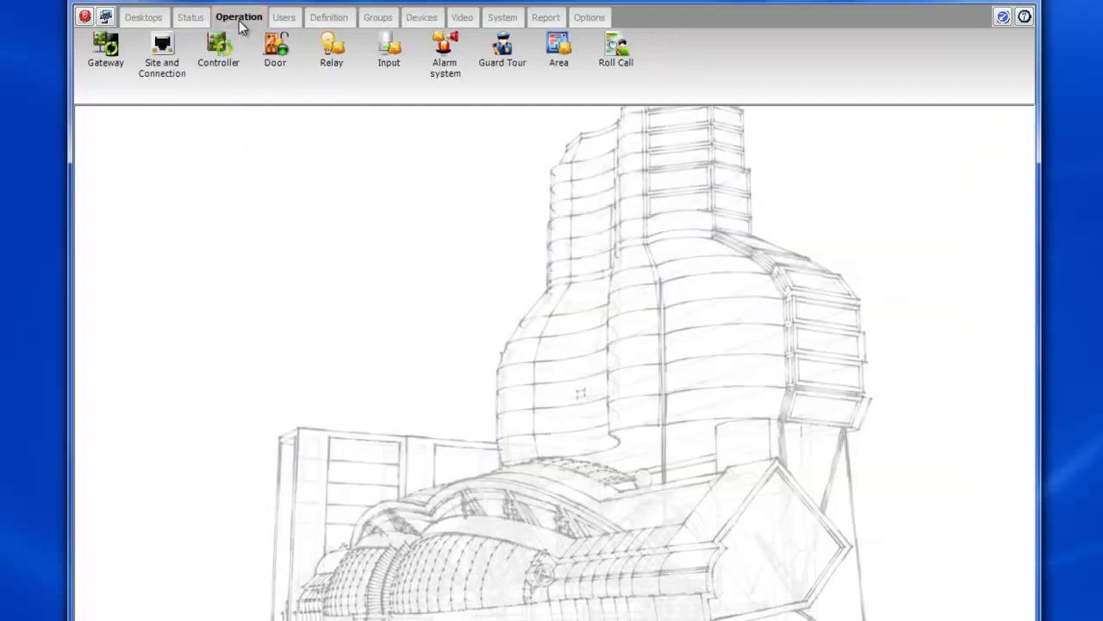
{"action": "left_click", "coordinate": [178, 69]}
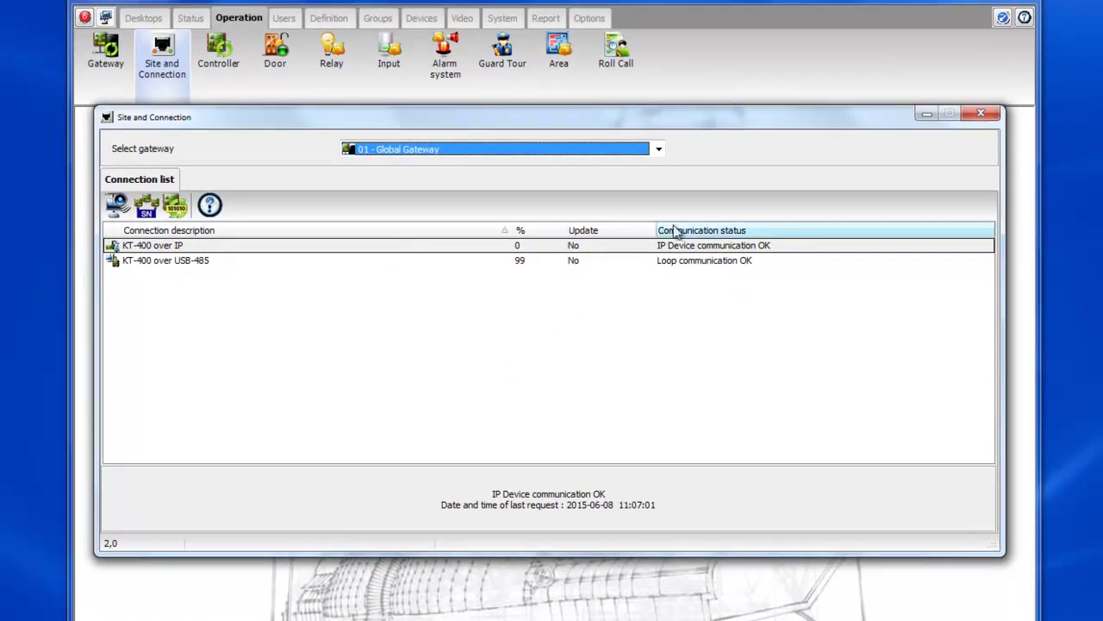
{"action": "left_click", "coordinate": [979, 115]}
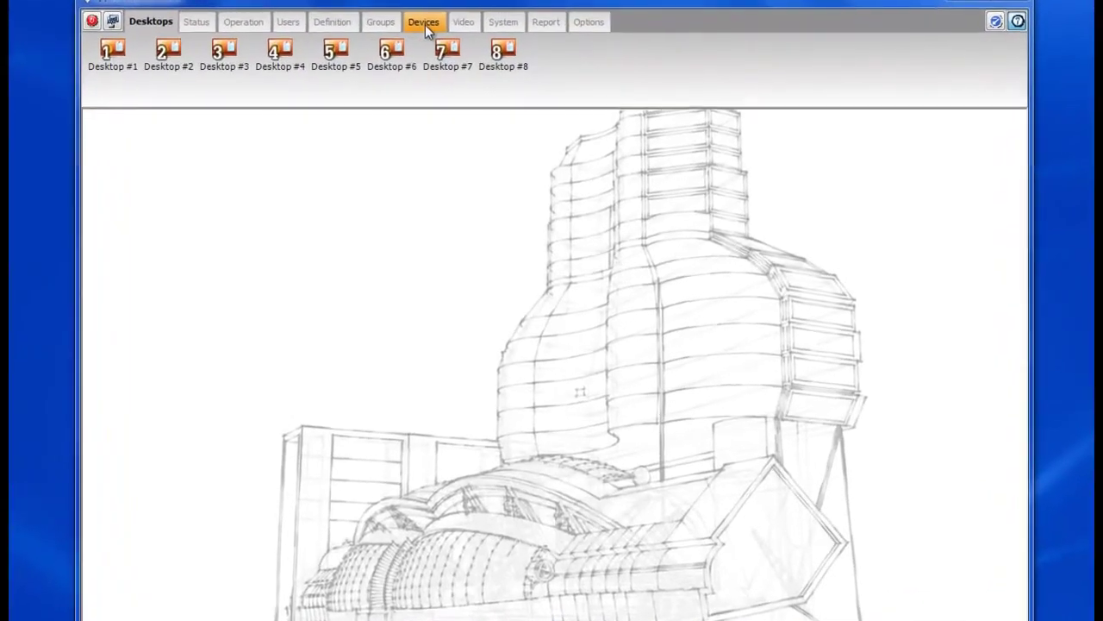
Check that 01 - Global Gateway's default public IP address is 192.168.1.5
{"action": "left_click", "coordinate": [441, 52]}
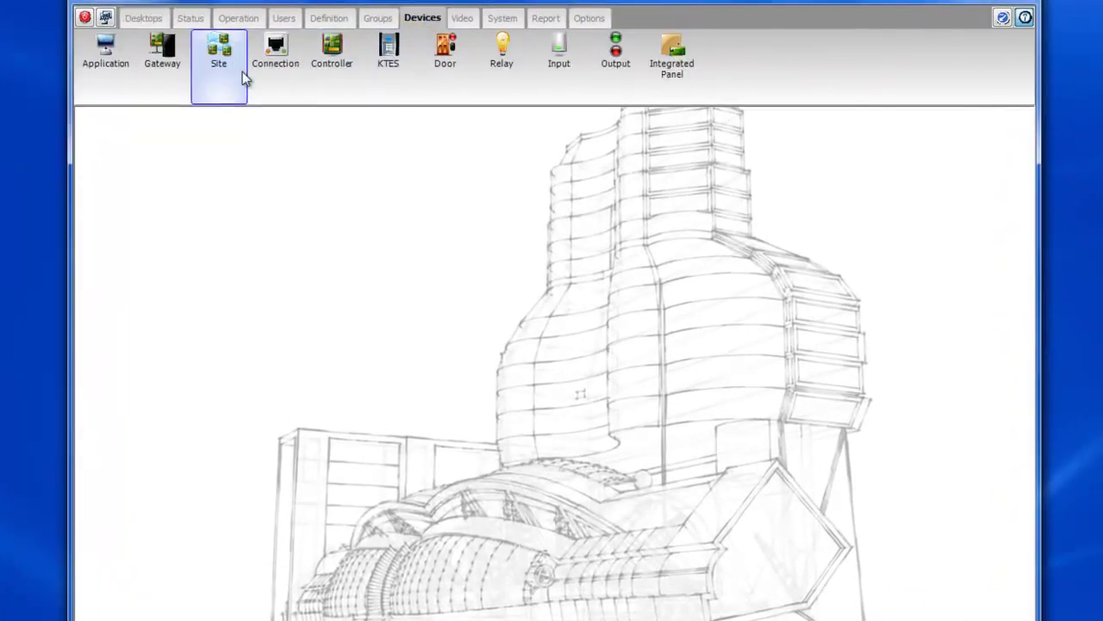
{"action": "left_click", "coordinate": [179, 69]}
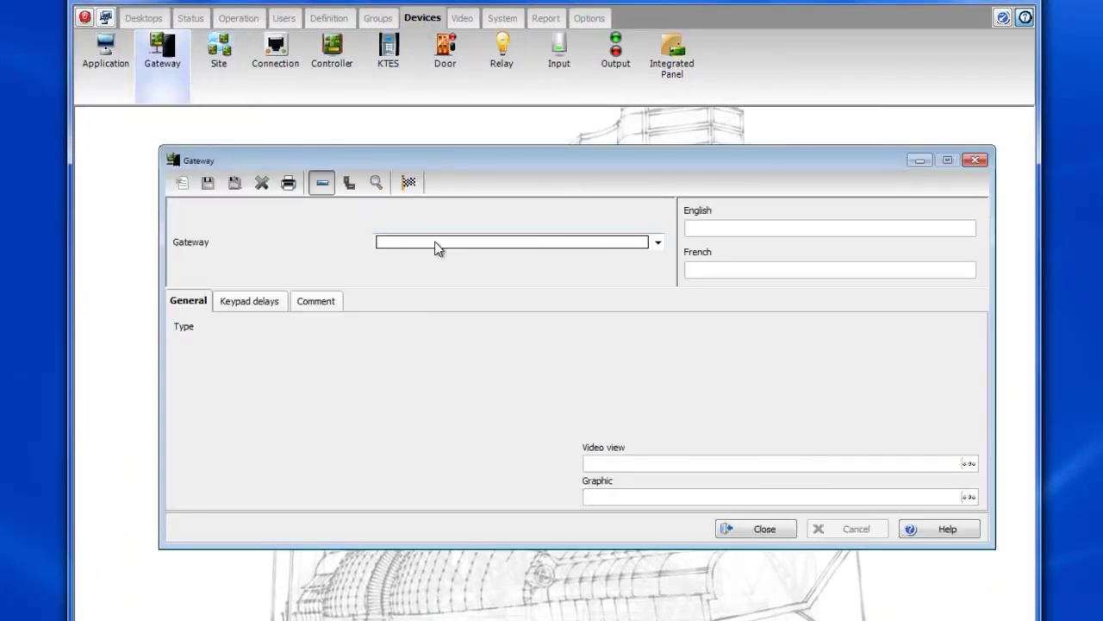
{"action": "left_click", "coordinate": [442, 244]}
{"action": "left_click", "coordinate": [453, 261]}
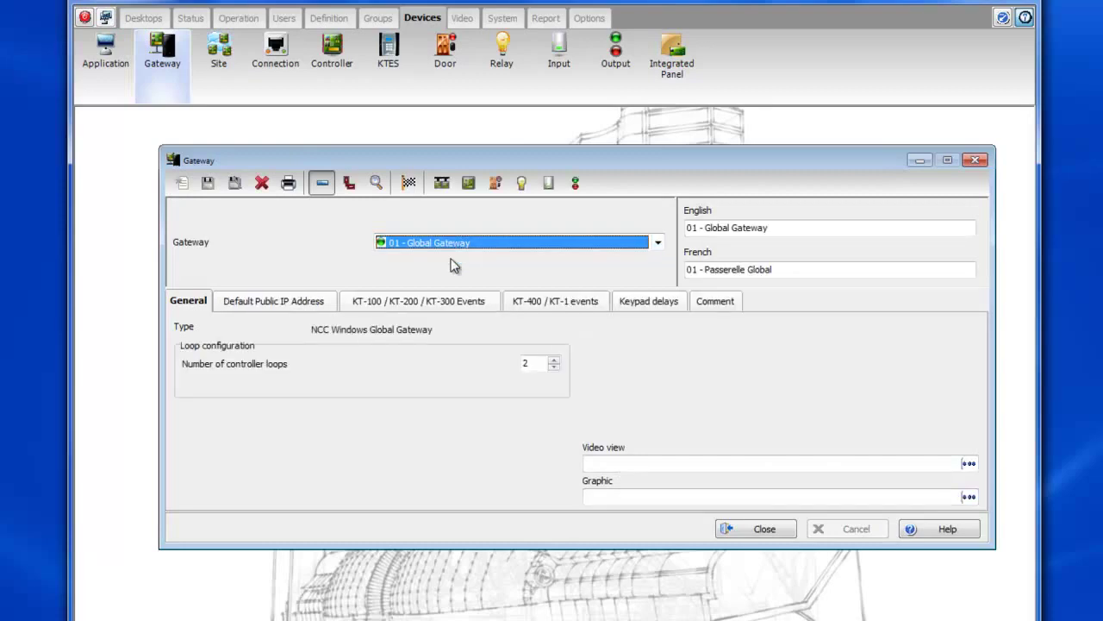
{"action": "left_click", "coordinate": [295, 305]}
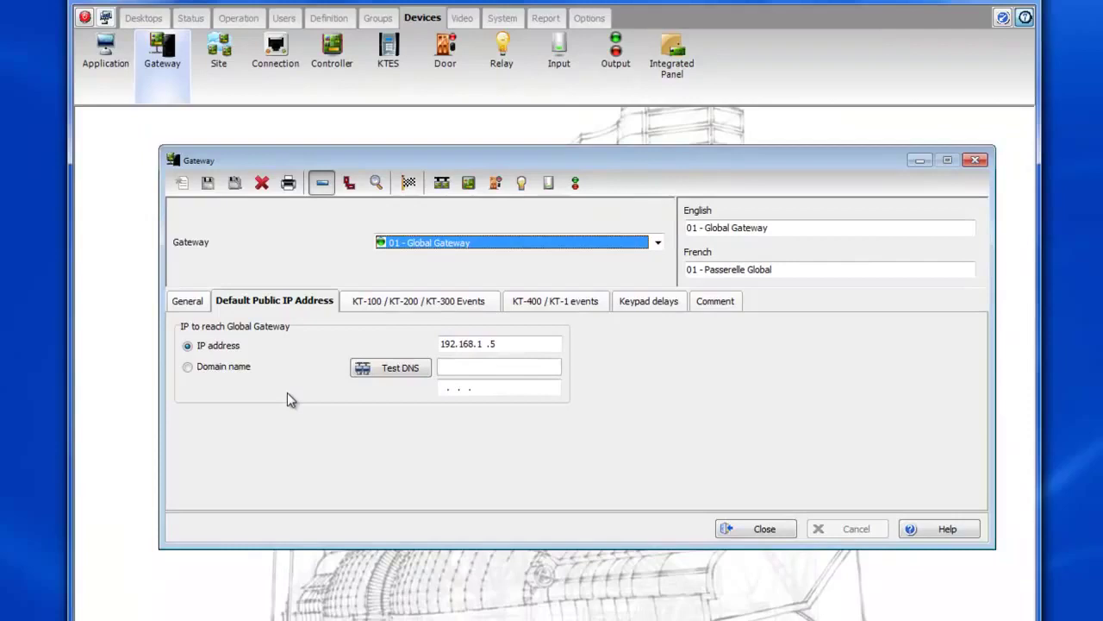
{"action": "left_click", "coordinate": [750, 528]}
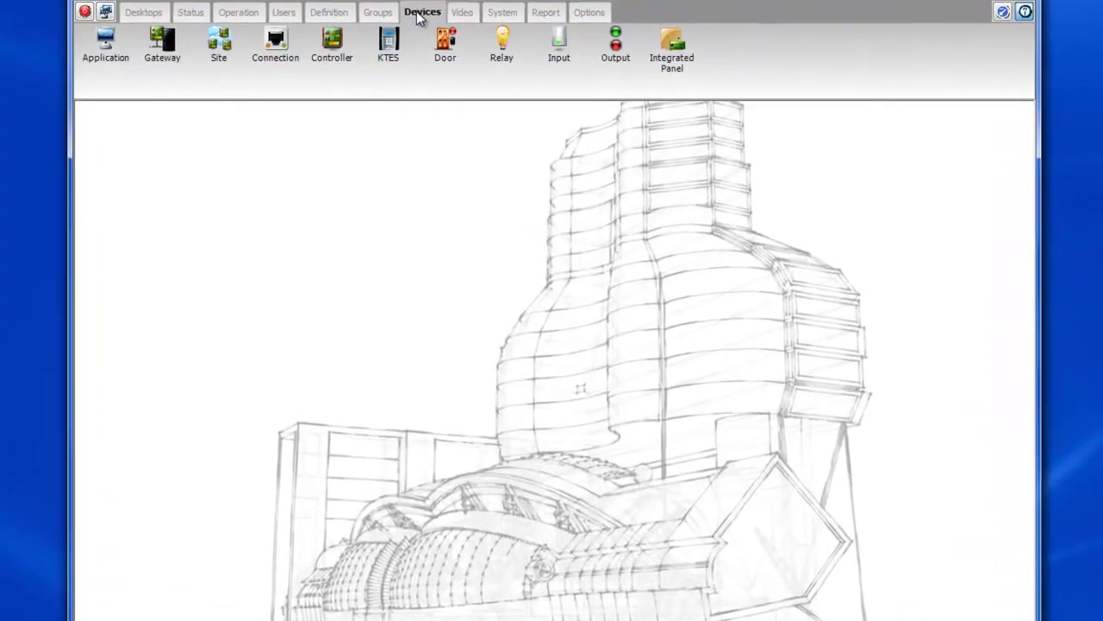
Replace 01 - Global Gateway's default public IP with 192.168.1.200 and save
{"action": "left_click", "coordinate": [170, 70]}
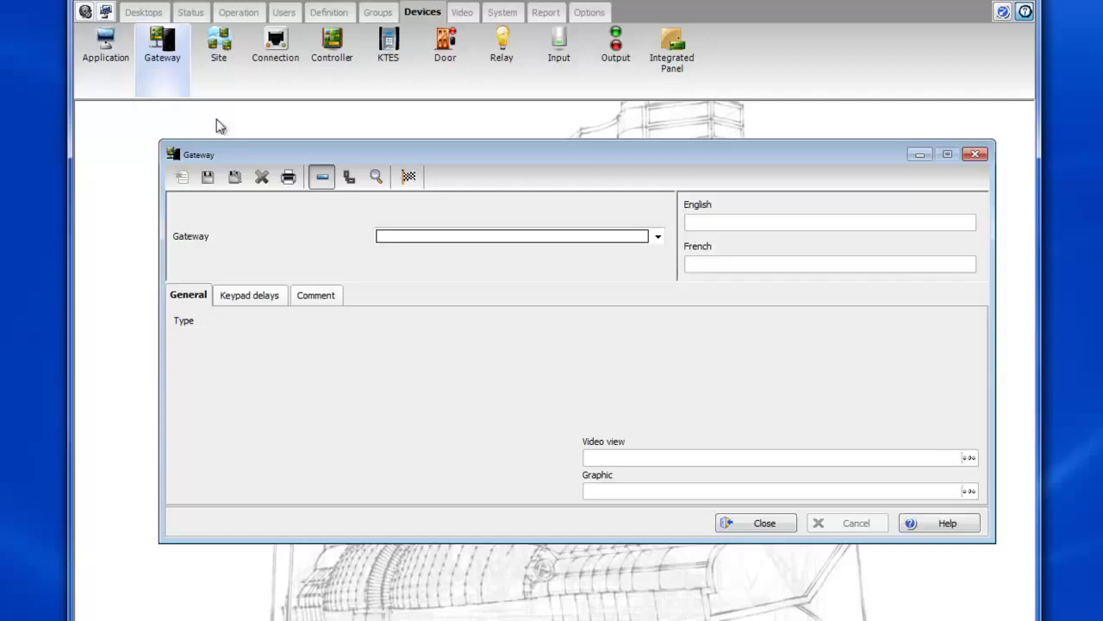
{"action": "left_click", "coordinate": [410, 236]}
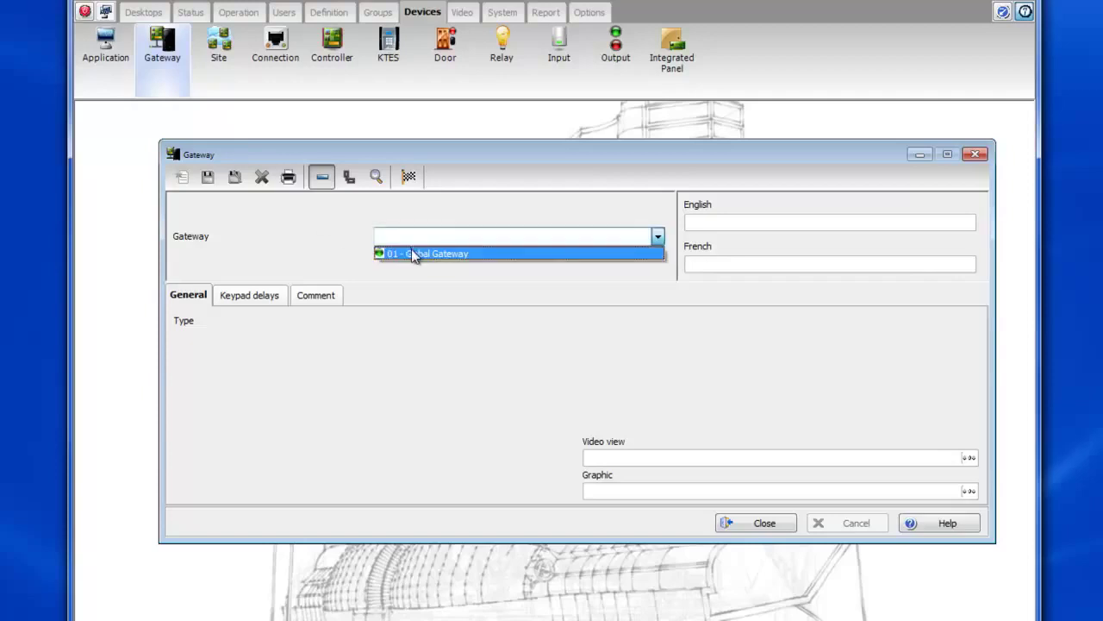
{"action": "left_click", "coordinate": [412, 253]}
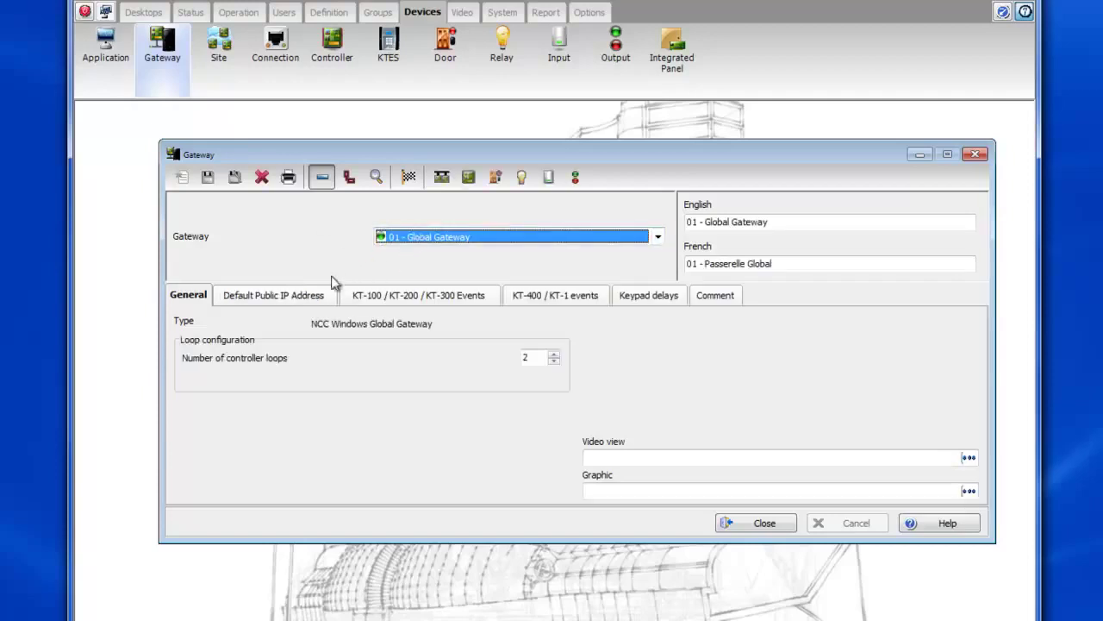
{"action": "left_click", "coordinate": [293, 295]}
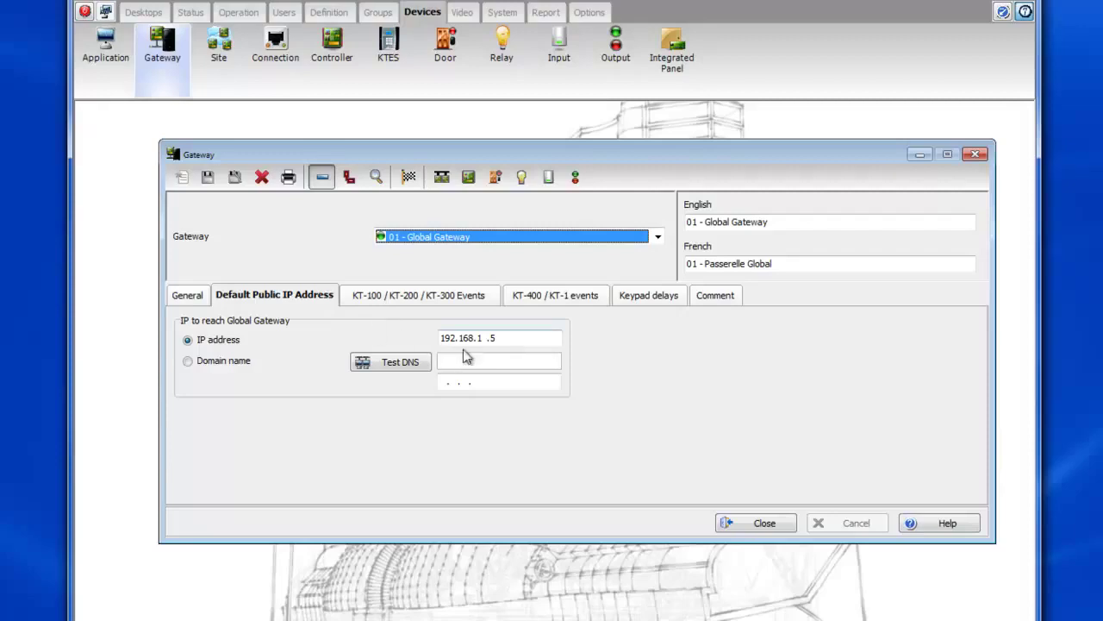
{"action": "left_click_drag", "start_coordinate": [500, 339], "coordinate": [438, 339]}
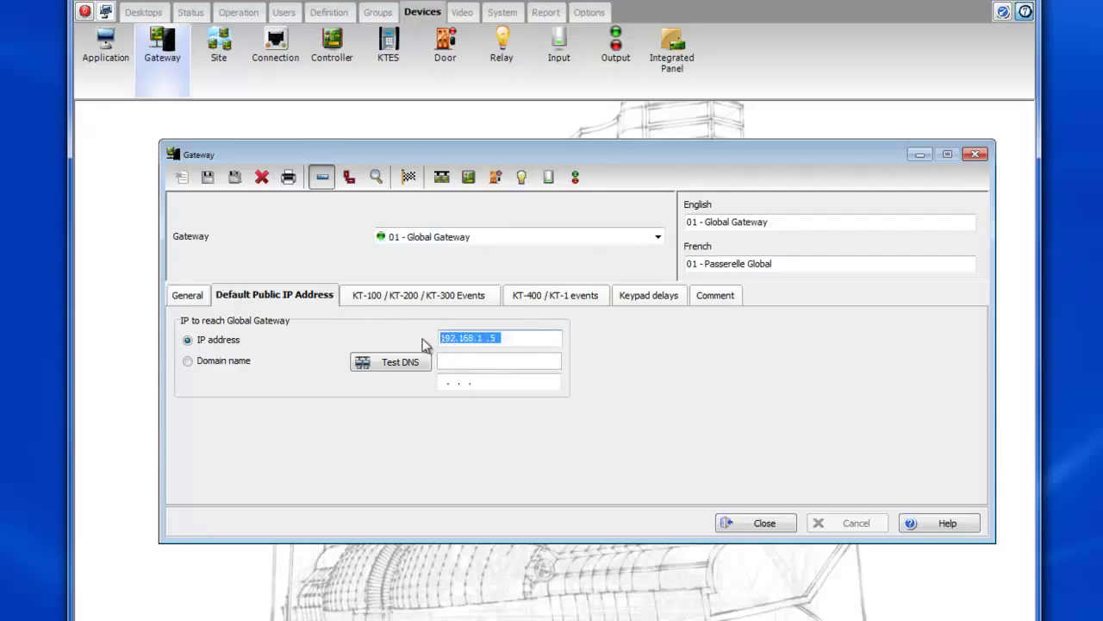
{"action": "type", "text": "192."}
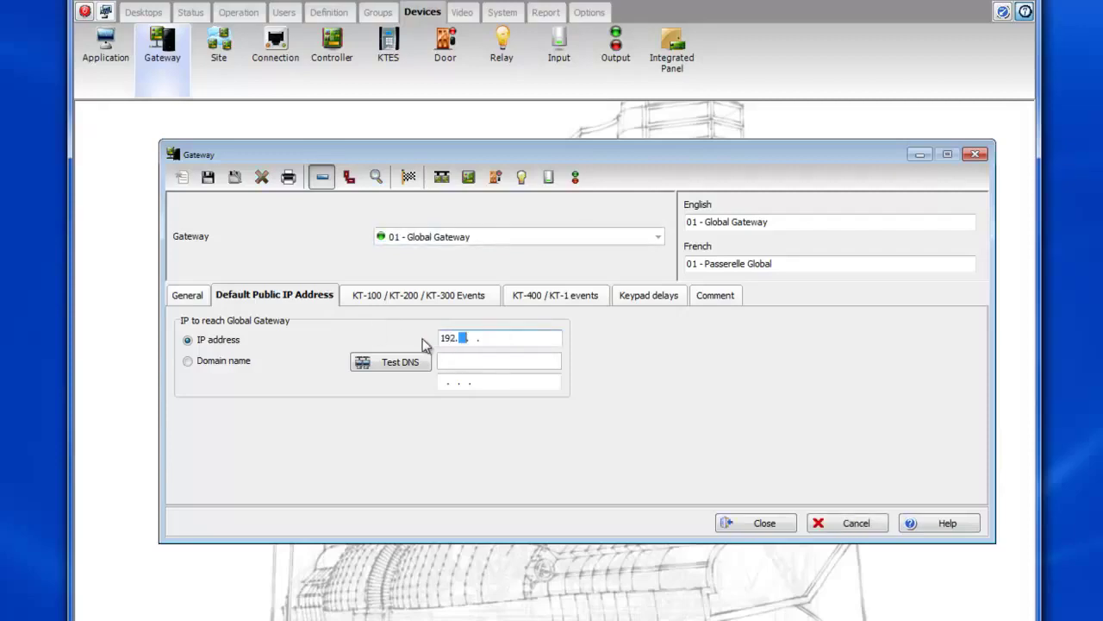
{"action": "type", "text": "168.1 .200"}
{"action": "left_click", "coordinate": [208, 177]}
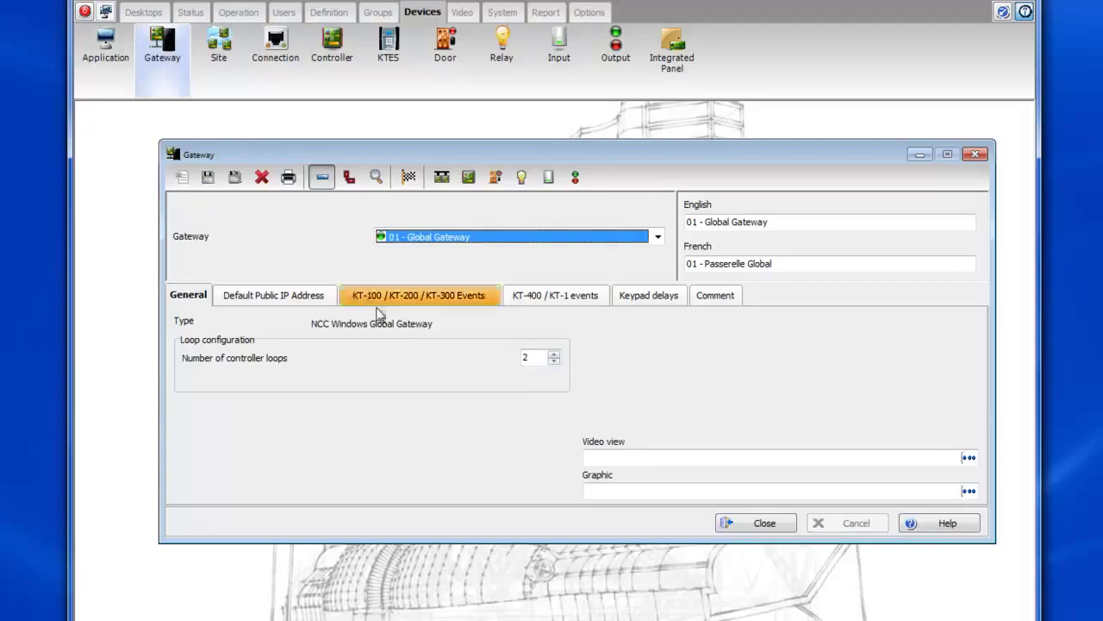
{"action": "left_click", "coordinate": [741, 525]}
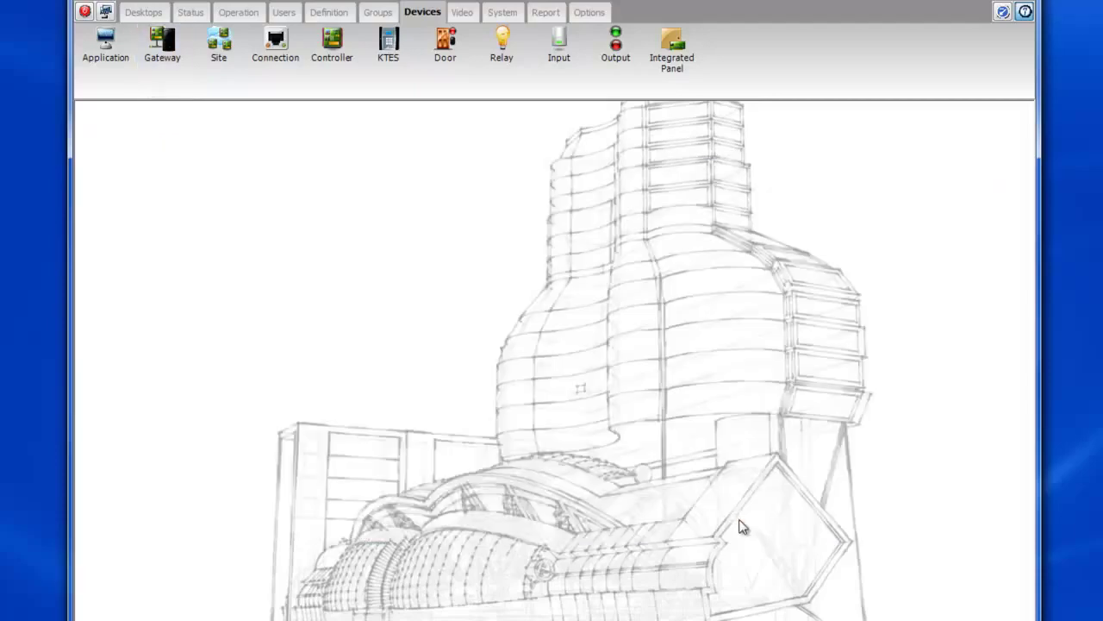
Check Site and Connection status showing KT-400 over IP communication failed
{"action": "left_click", "coordinate": [239, 14]}
{"action": "left_click", "coordinate": [164, 65]}
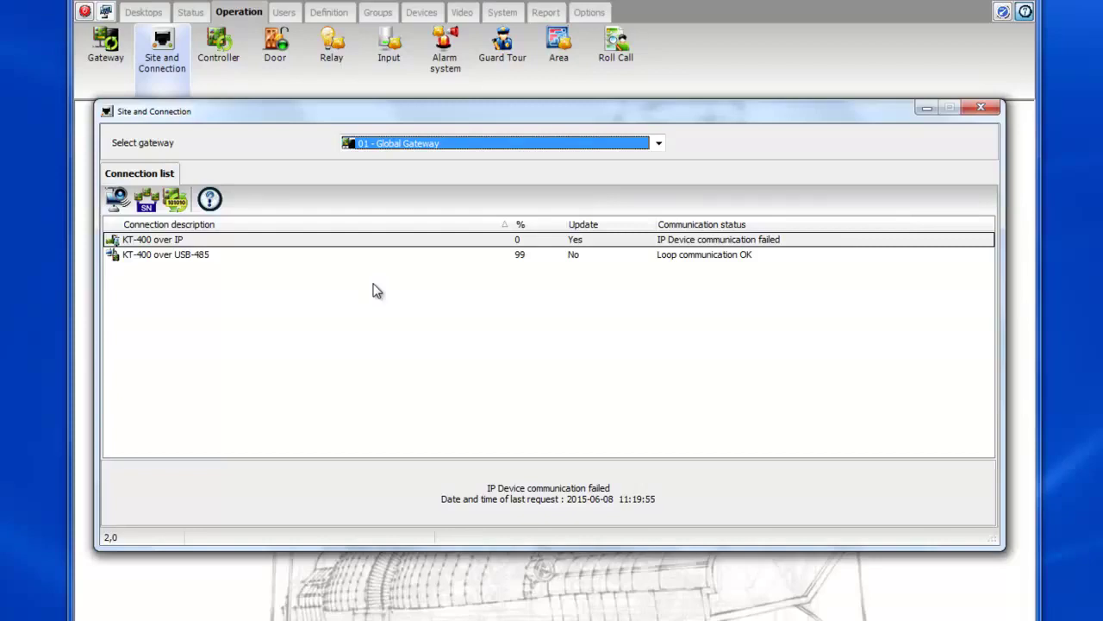
{"action": "left_click", "coordinate": [976, 114]}
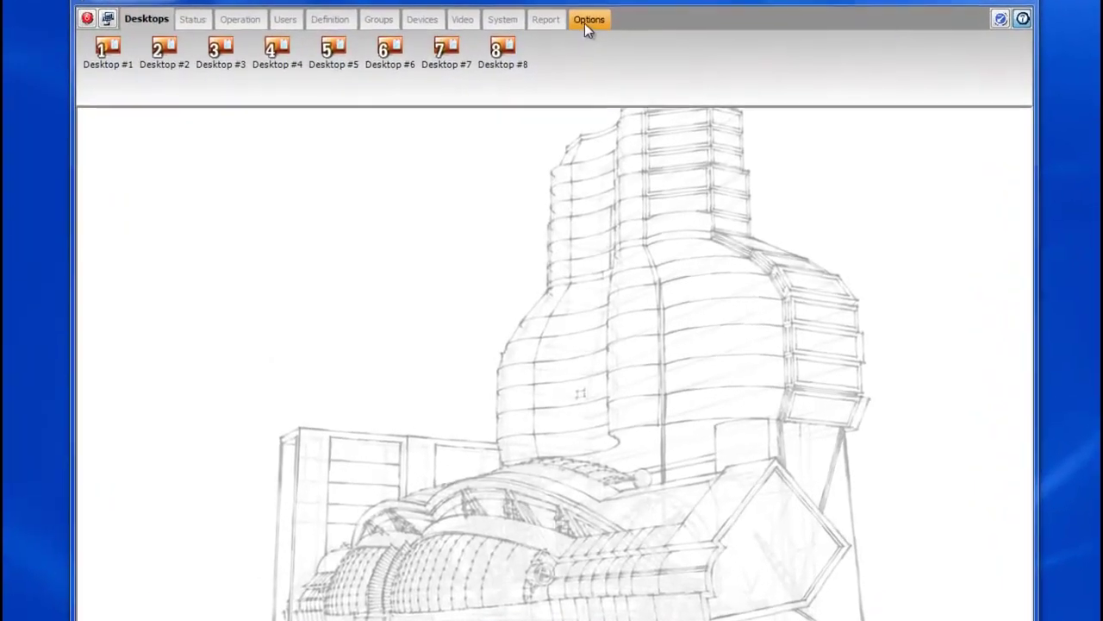
Run a data backup now to the default folder from the Backup scheduler
{"action": "left_click", "coordinate": [586, 24]}
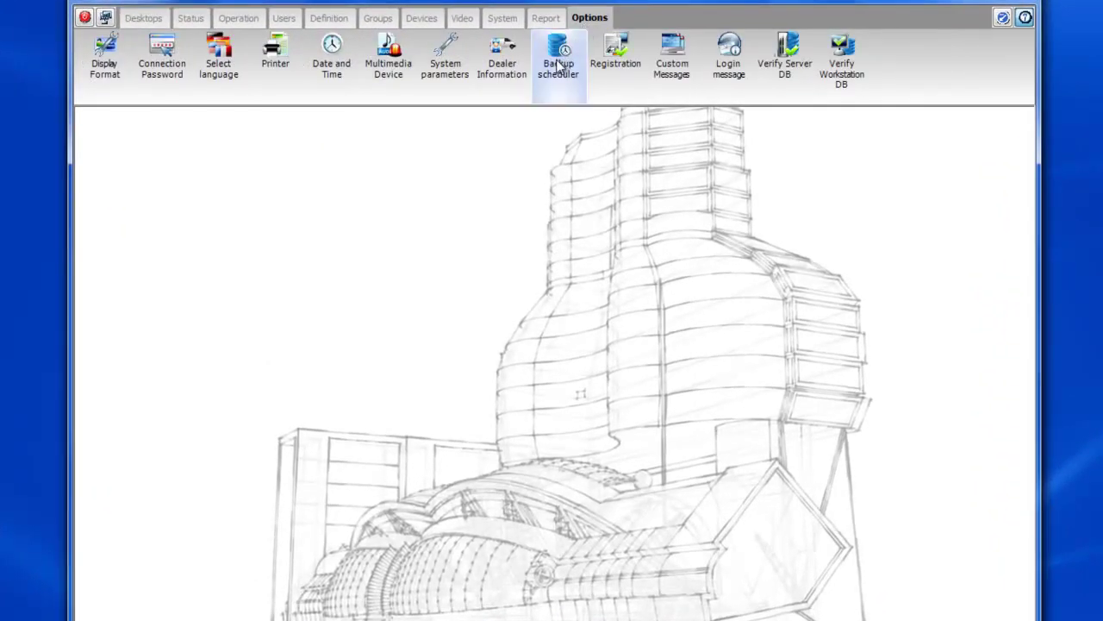
{"action": "left_click", "coordinate": [558, 66]}
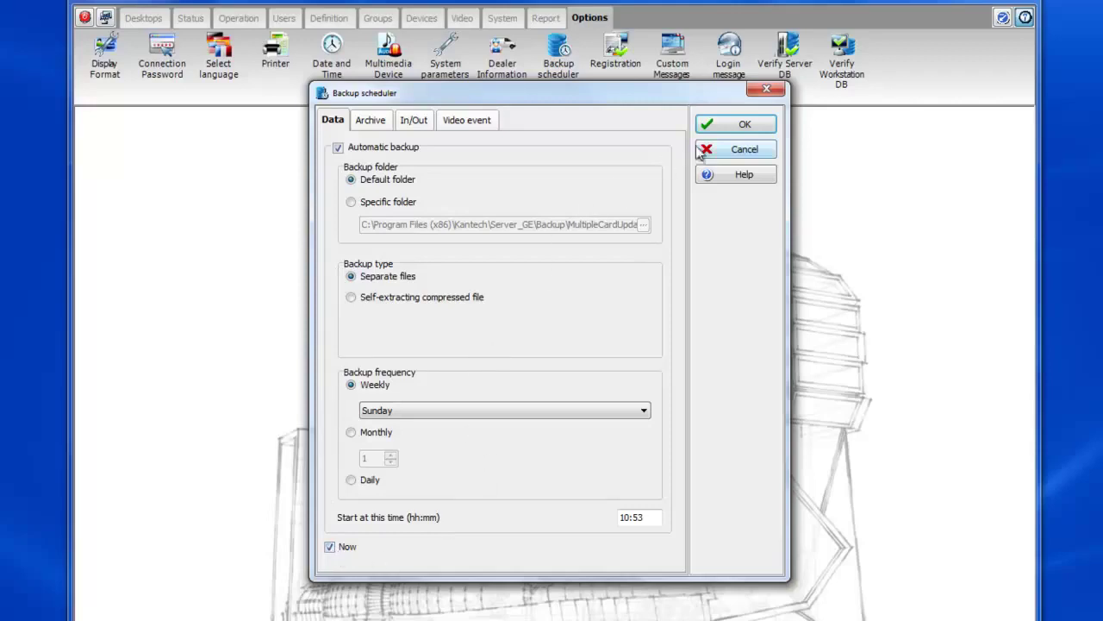
{"action": "left_click", "coordinate": [717, 131]}
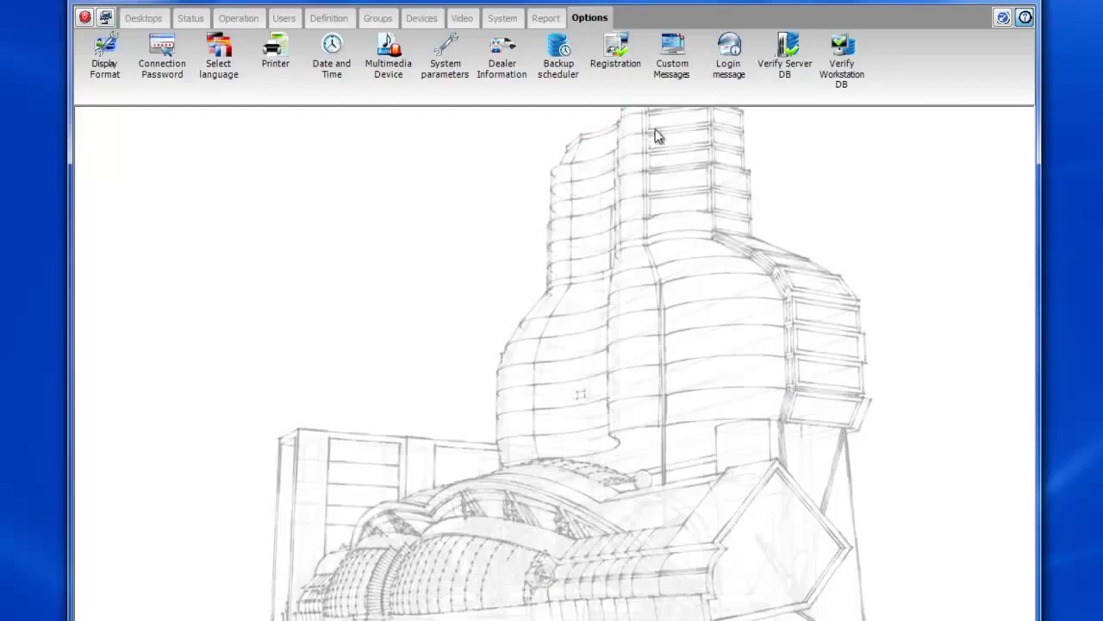
Run an immediate archive backup, then view Desktop #1's event messages
{"action": "left_click", "coordinate": [558, 78]}
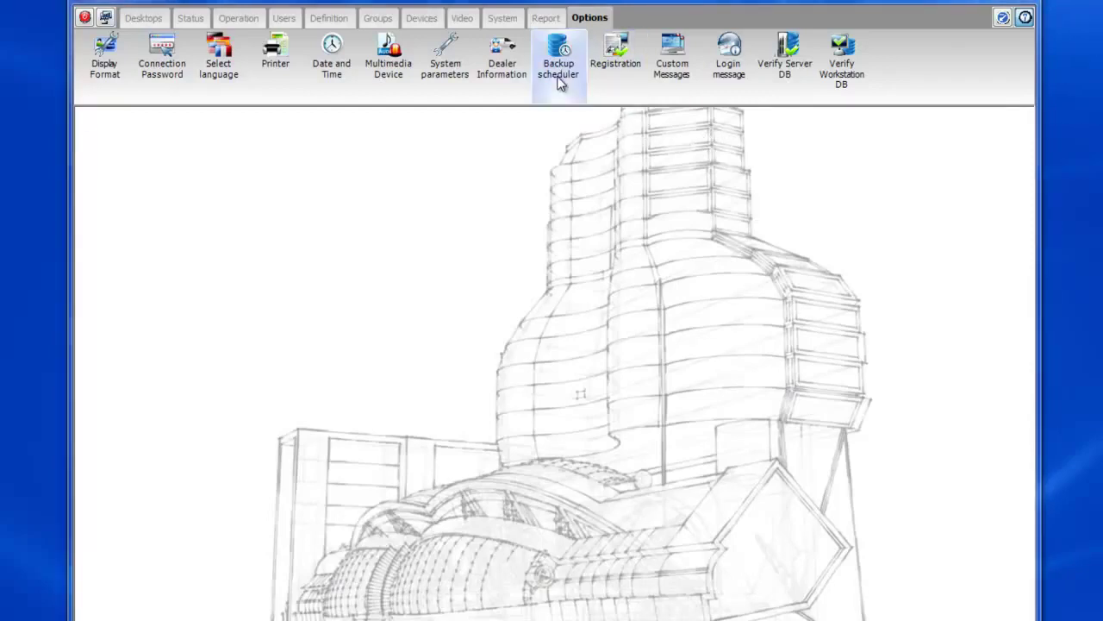
{"action": "left_click", "coordinate": [373, 122]}
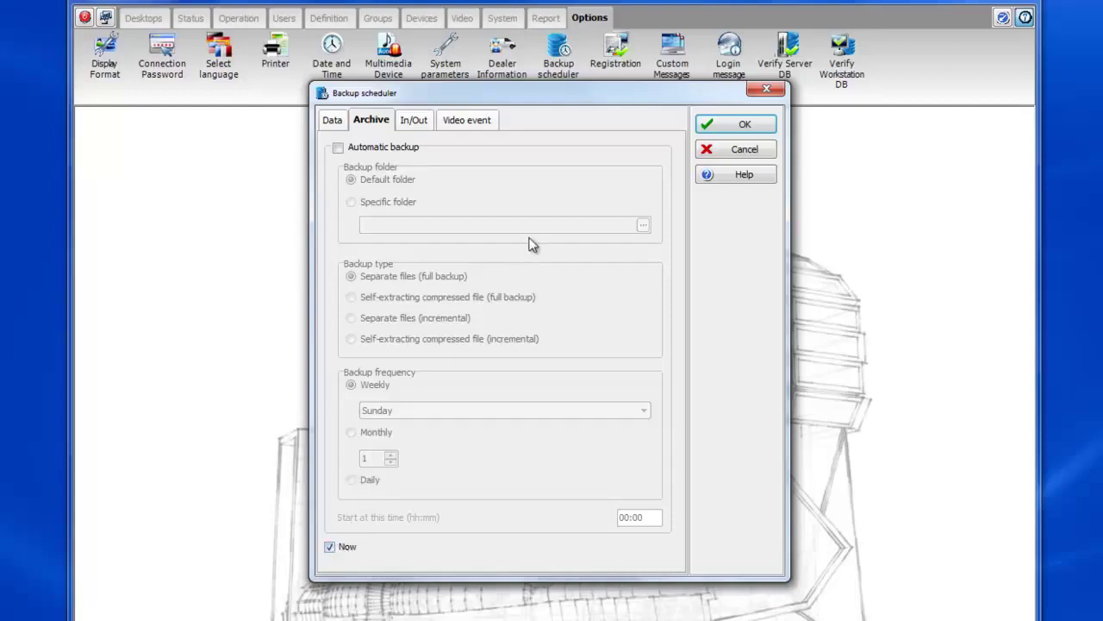
{"action": "left_click", "coordinate": [713, 131]}
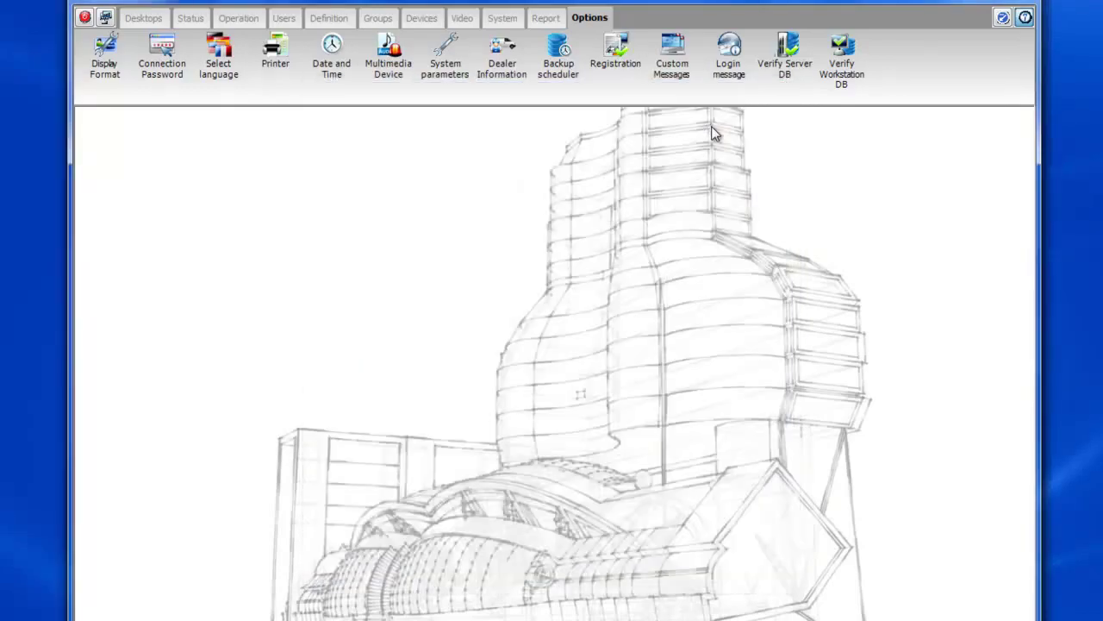
{"action": "left_click", "coordinate": [152, 23]}
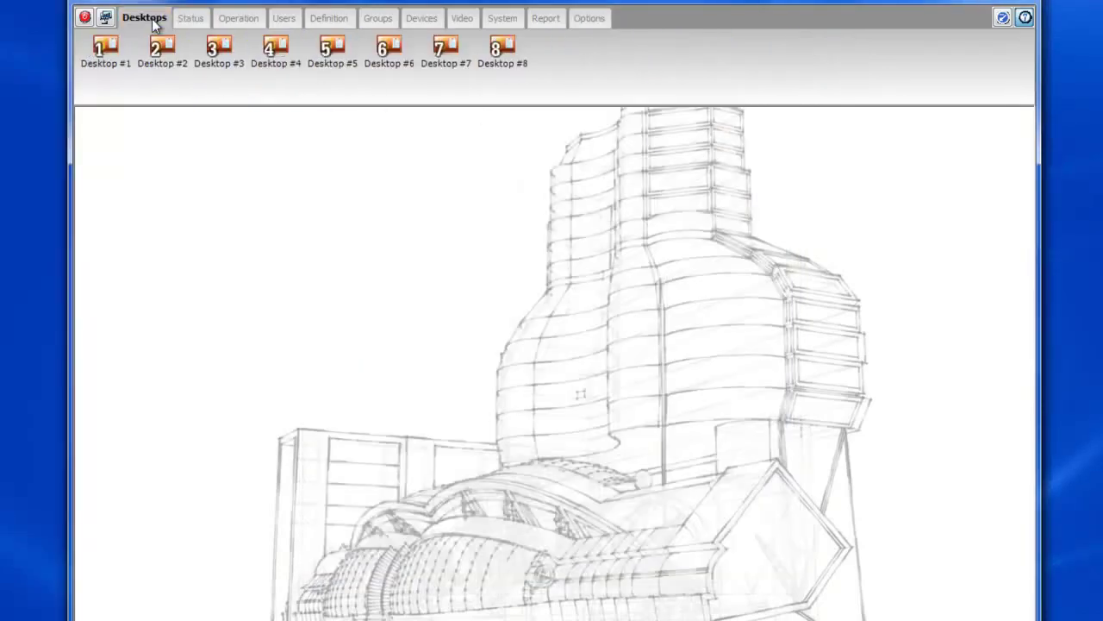
{"action": "left_click", "coordinate": [105, 50]}
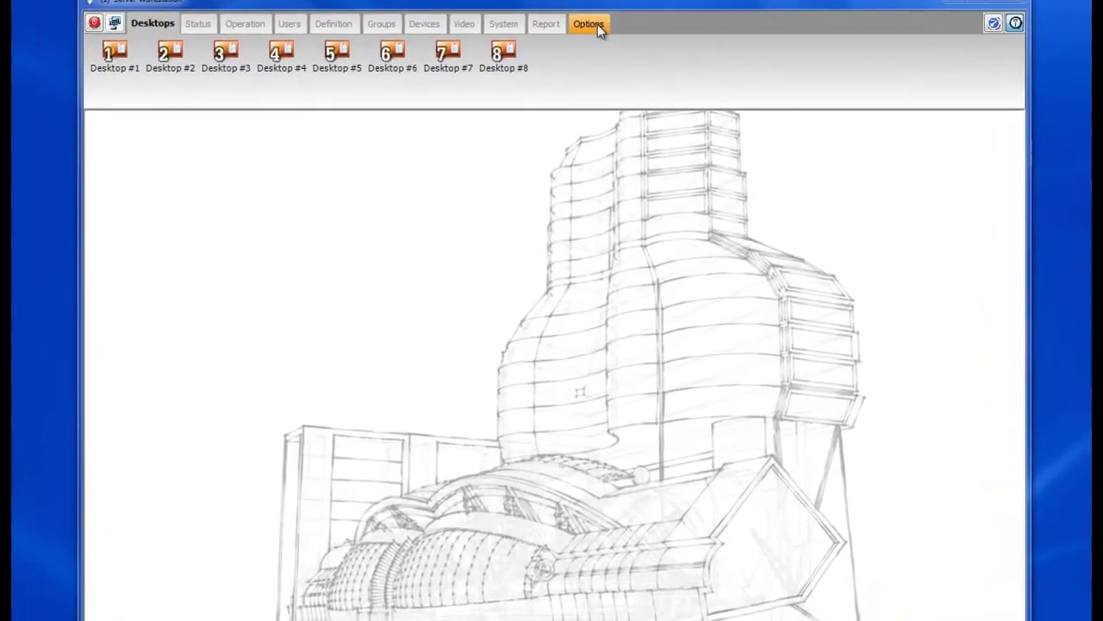
Note the System serial number in the Registration window, then close it
{"action": "left_click", "coordinate": [583, 52]}
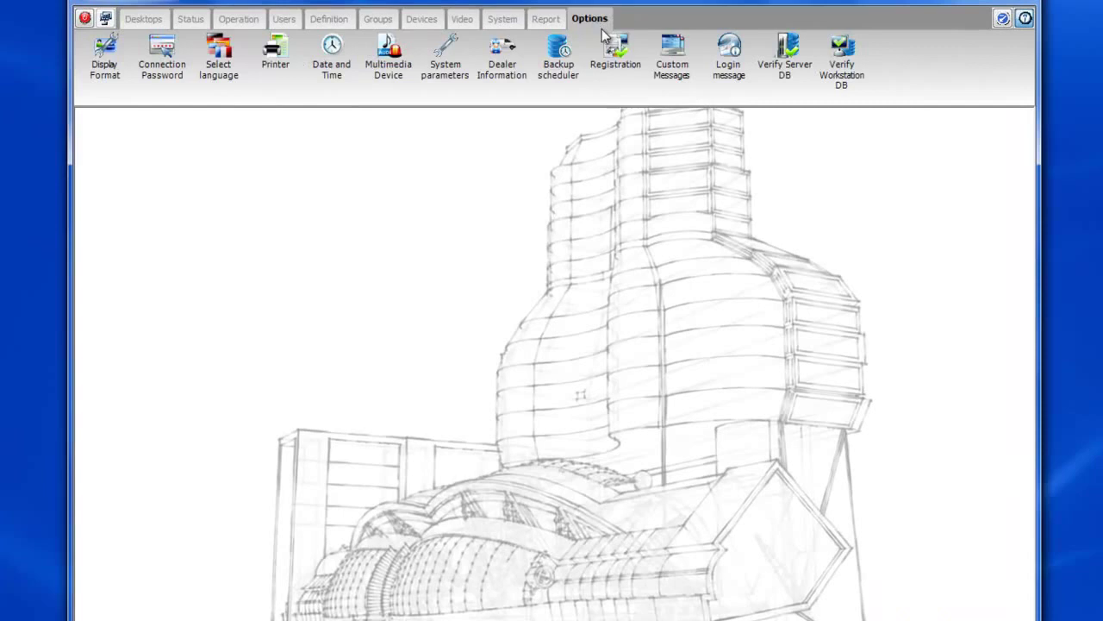
{"action": "left_click", "coordinate": [622, 73]}
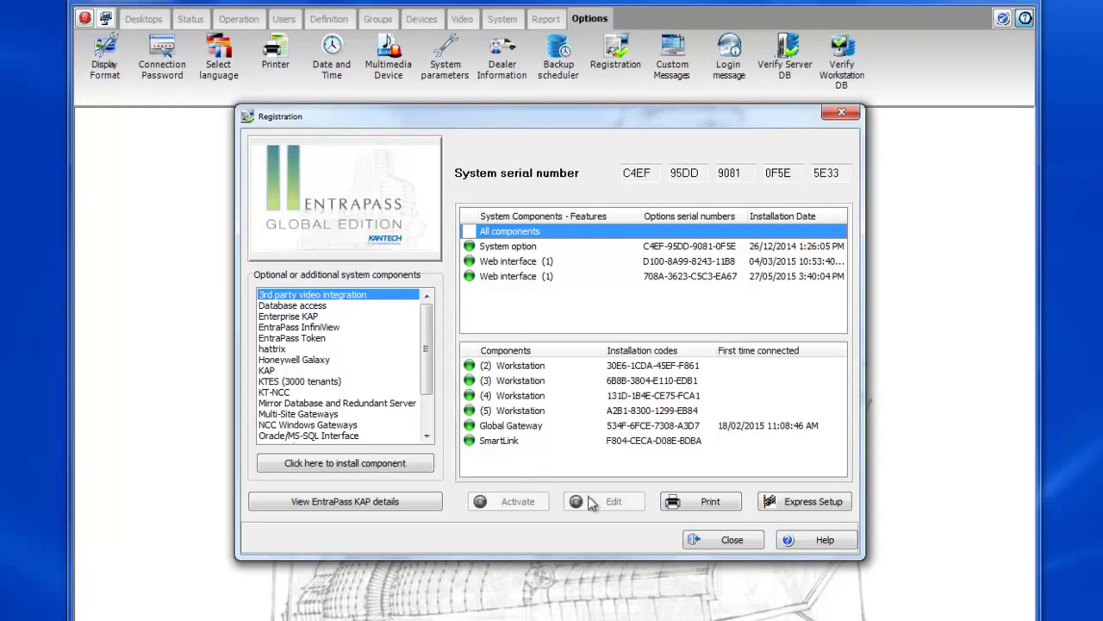
{"action": "left_click", "coordinate": [705, 540]}
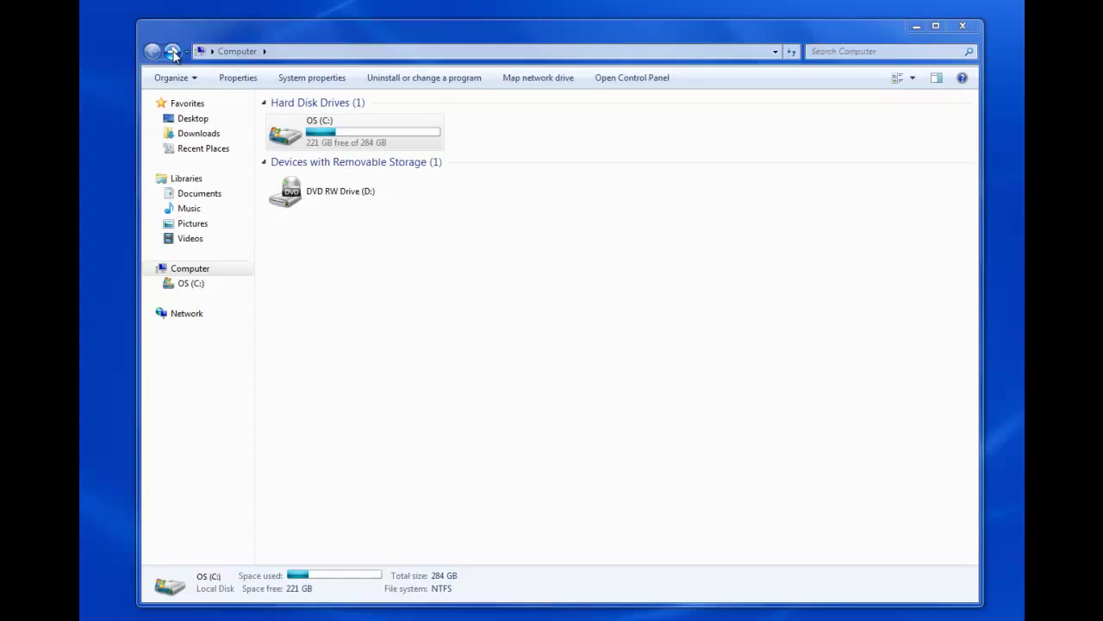
Browse to C:\Program Files (x86)\Kantech\Server_GE\Backup and select the new D_ and A_ folders
{"action": "left_click", "coordinate": [173, 52]}
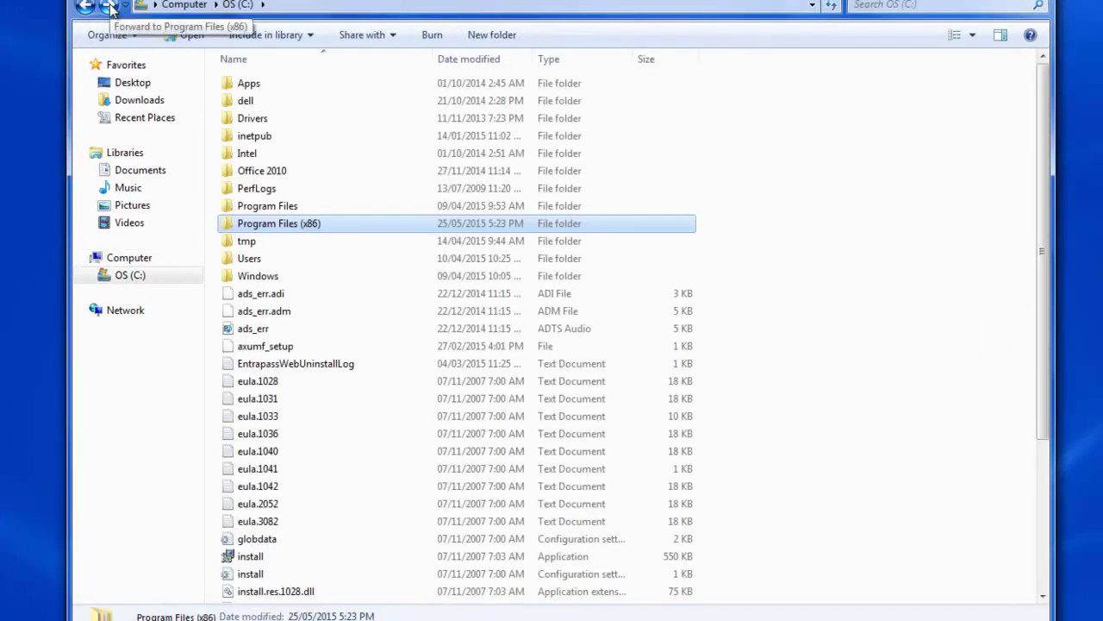
{"action": "left_click", "coordinate": [108, 6]}
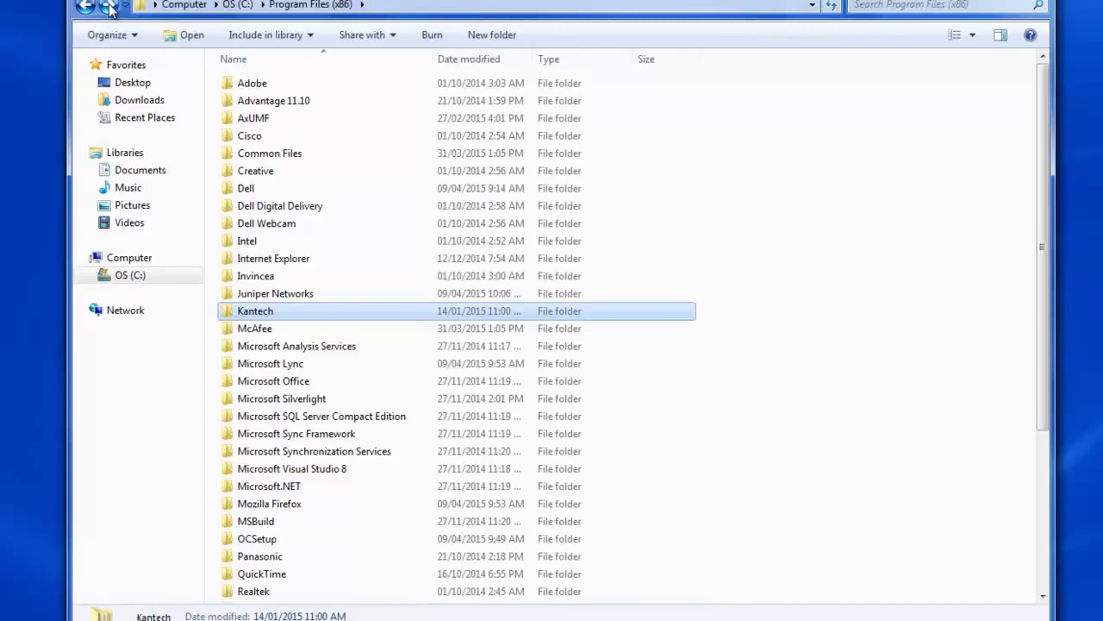
{"action": "left_click", "coordinate": [108, 6]}
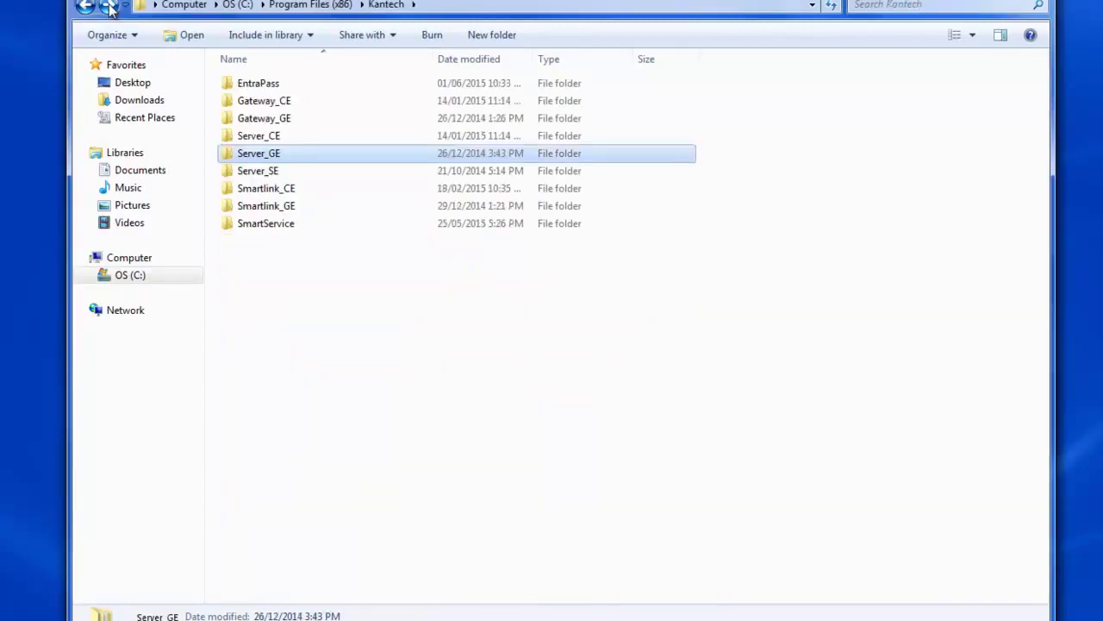
{"action": "left_click", "coordinate": [108, 6]}
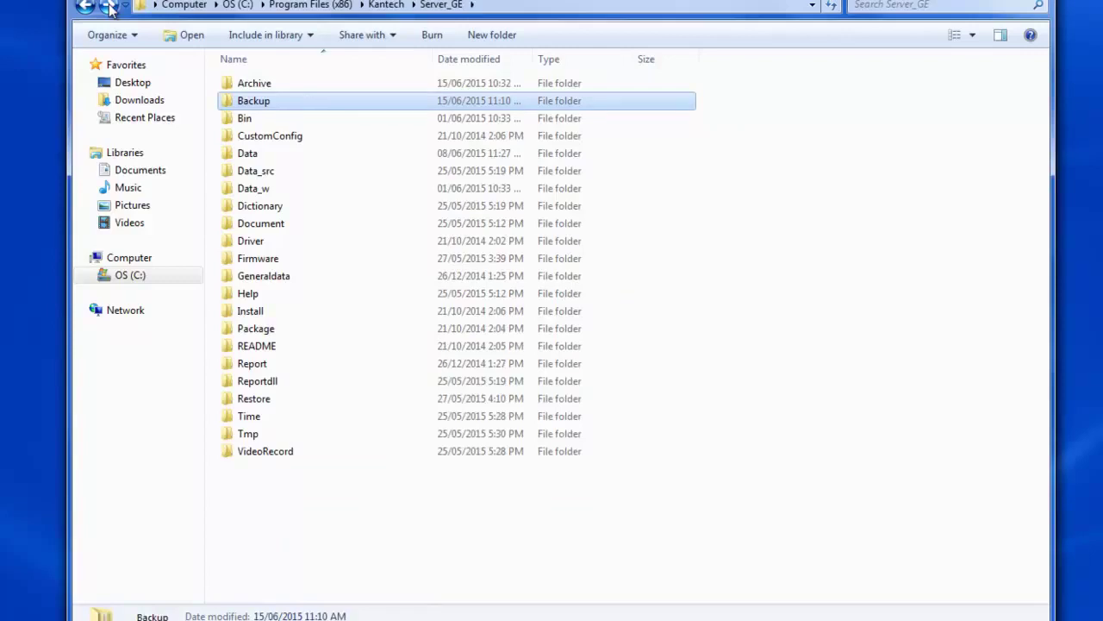
{"action": "left_click", "coordinate": [108, 6]}
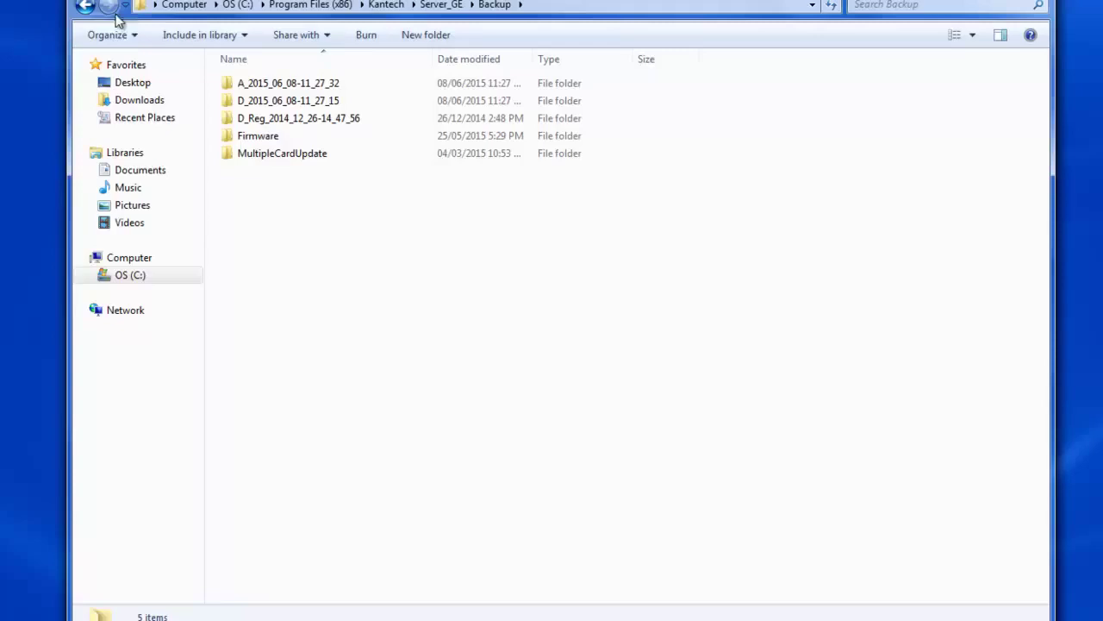
{"action": "left_click", "coordinate": [273, 104]}
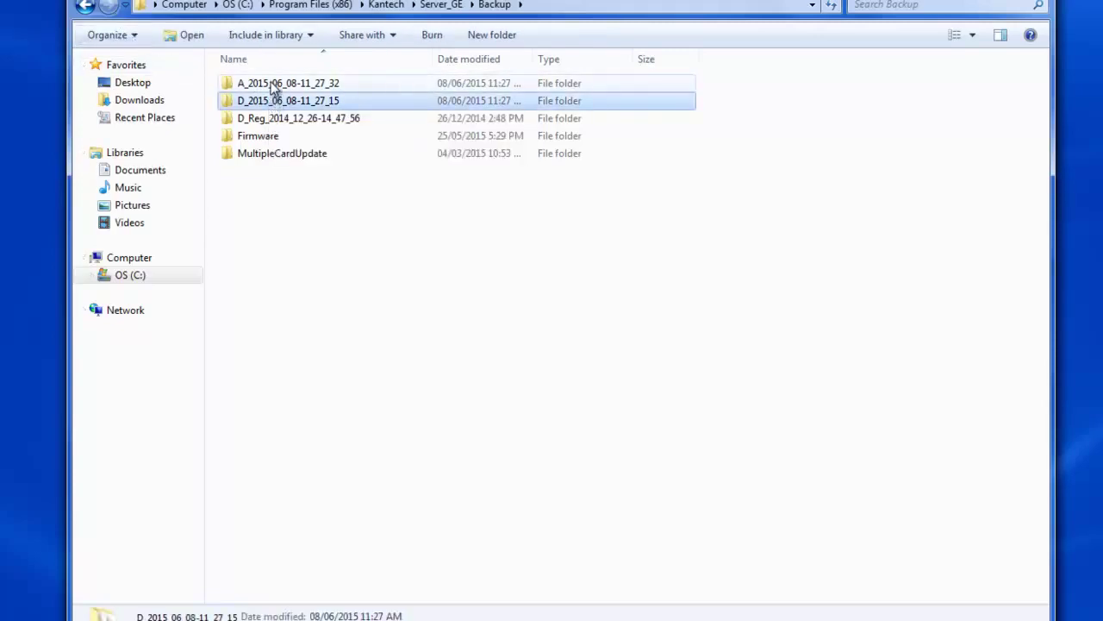
{"action": "left_click", "coordinate": [274, 87]}
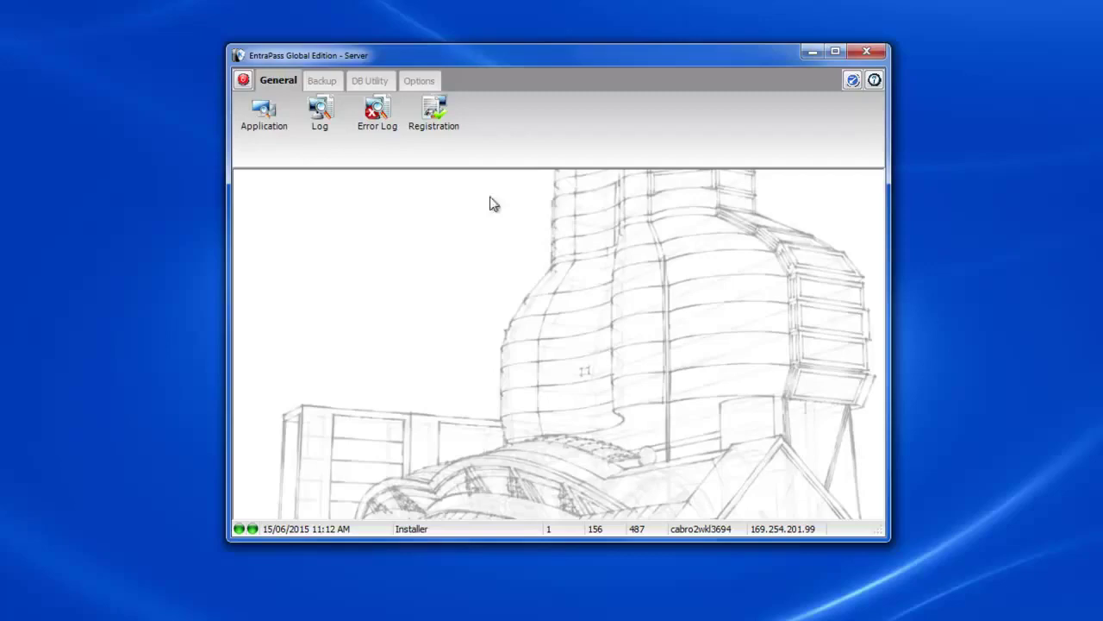
Restore data from the D_2015_06_08-11_27_15 backup folder and acknowledge the success message
{"action": "left_click", "coordinate": [324, 81]}
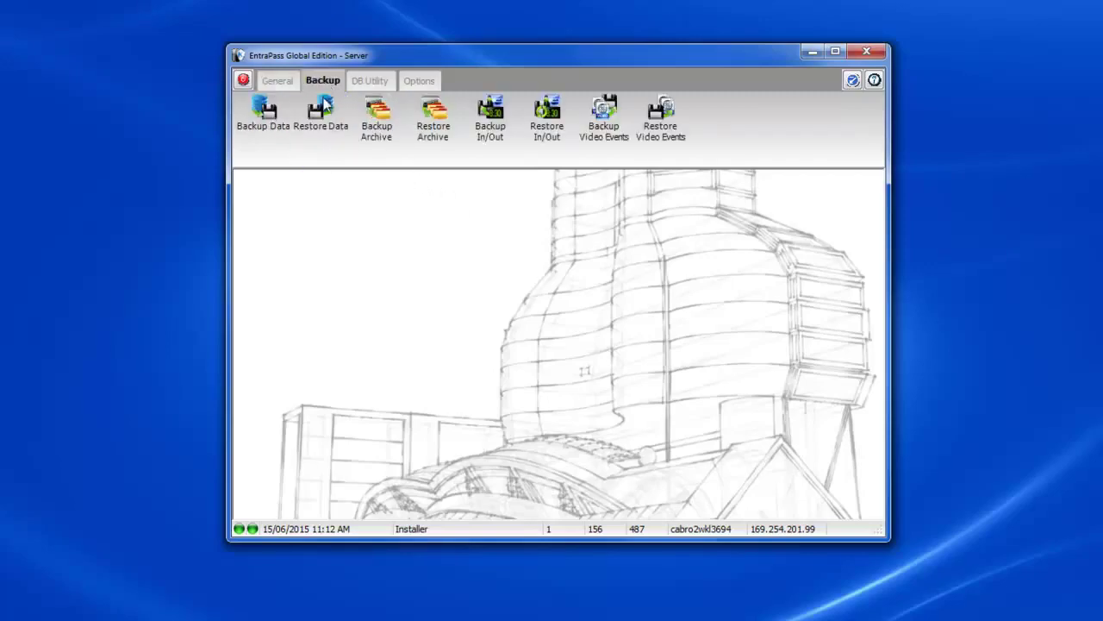
{"action": "left_click", "coordinate": [325, 128]}
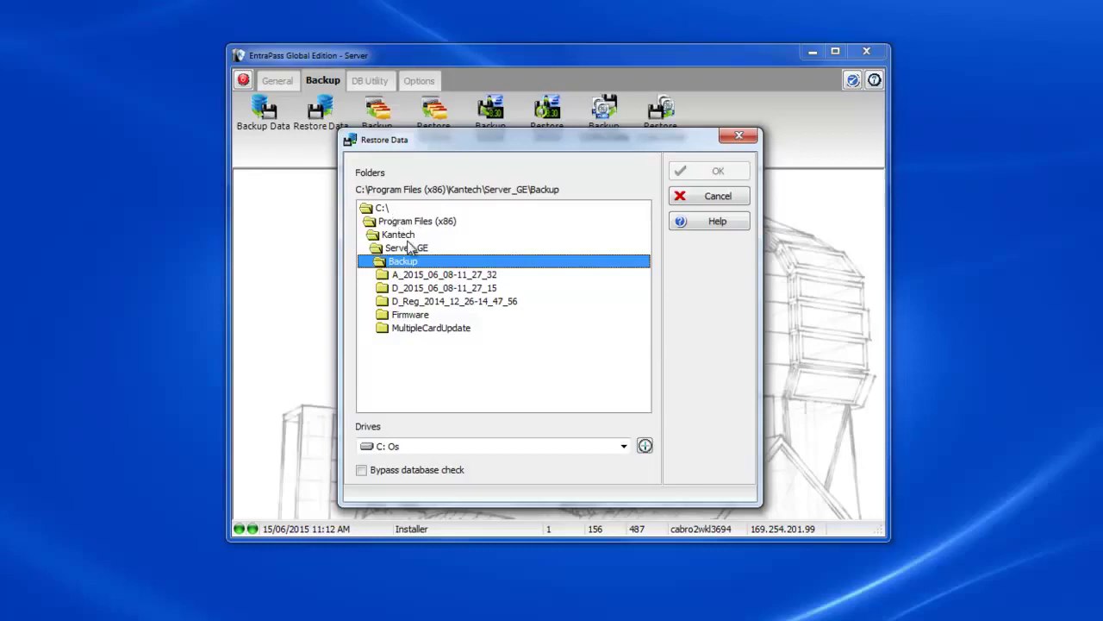
{"action": "left_click", "coordinate": [436, 290]}
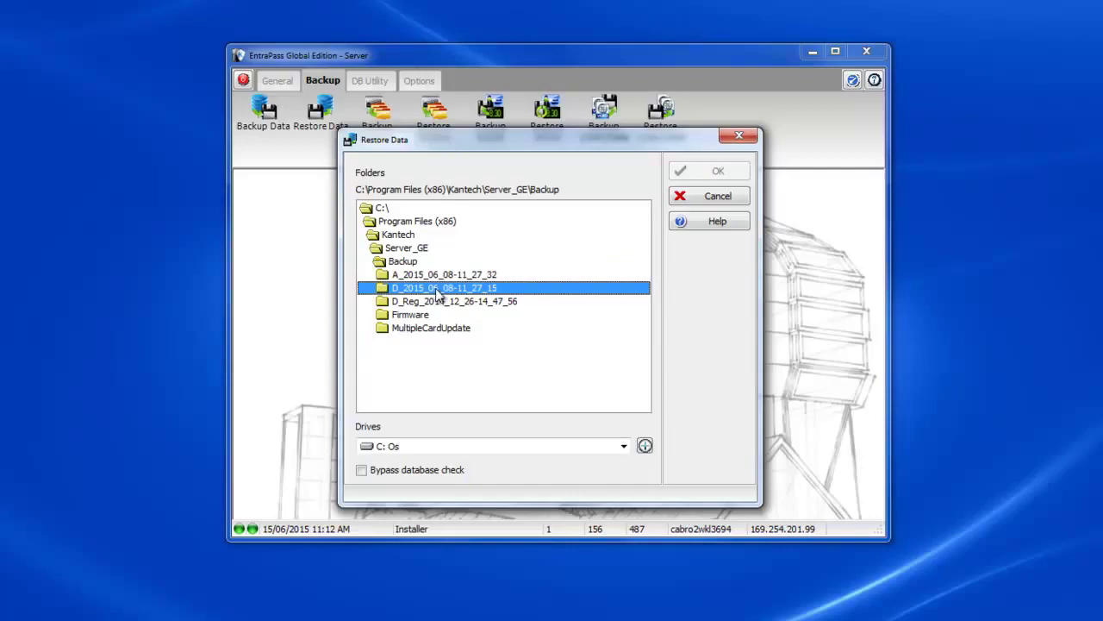
{"action": "double_click", "coordinate": [437, 295]}
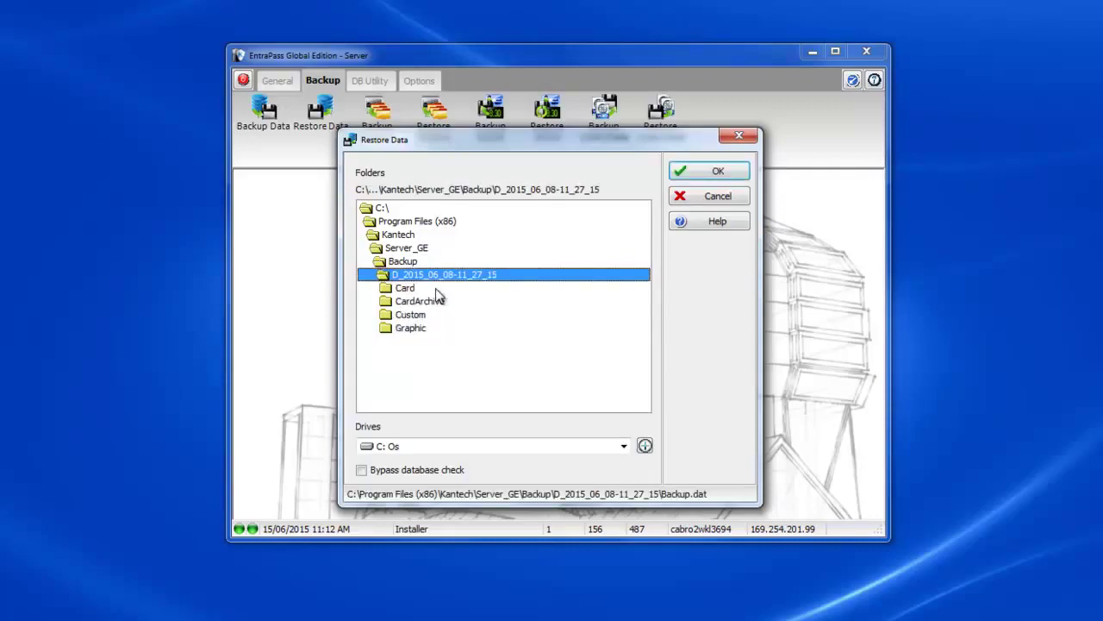
{"action": "left_click", "coordinate": [683, 173]}
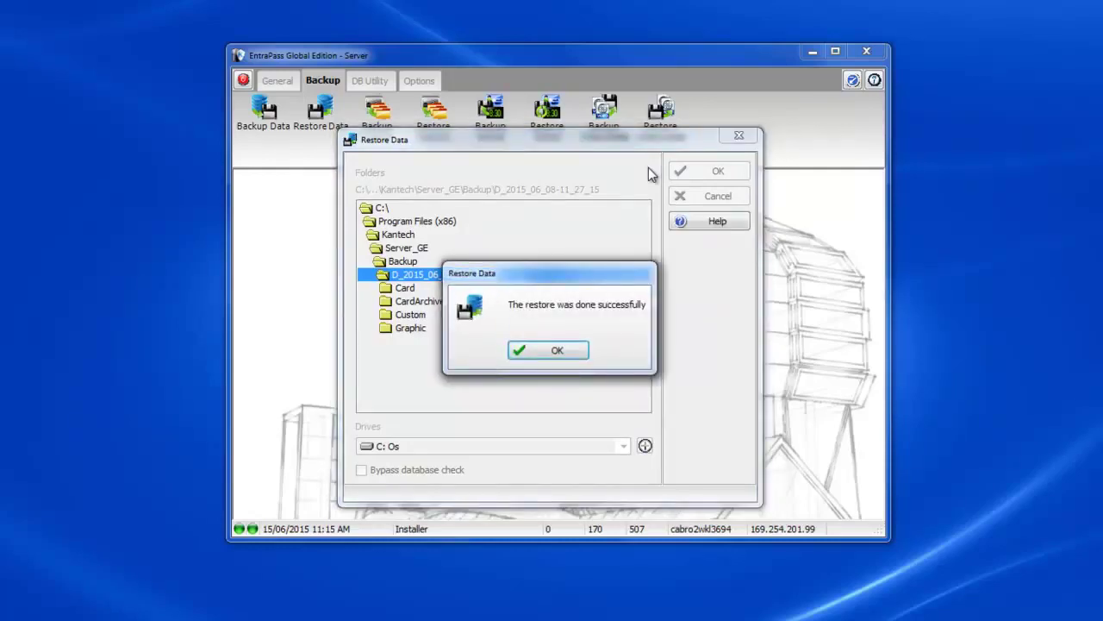
{"action": "left_click", "coordinate": [553, 354]}
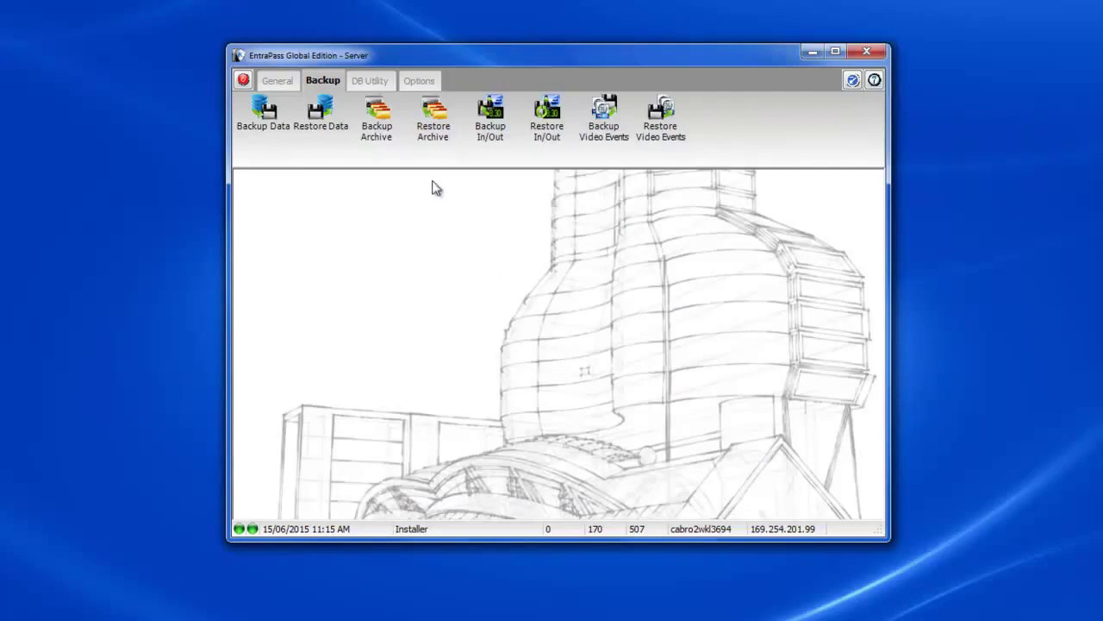
Restore the archive from Backup\A_2015_06_08-11_27_32 and acknowledge the success message
{"action": "left_click", "coordinate": [436, 145]}
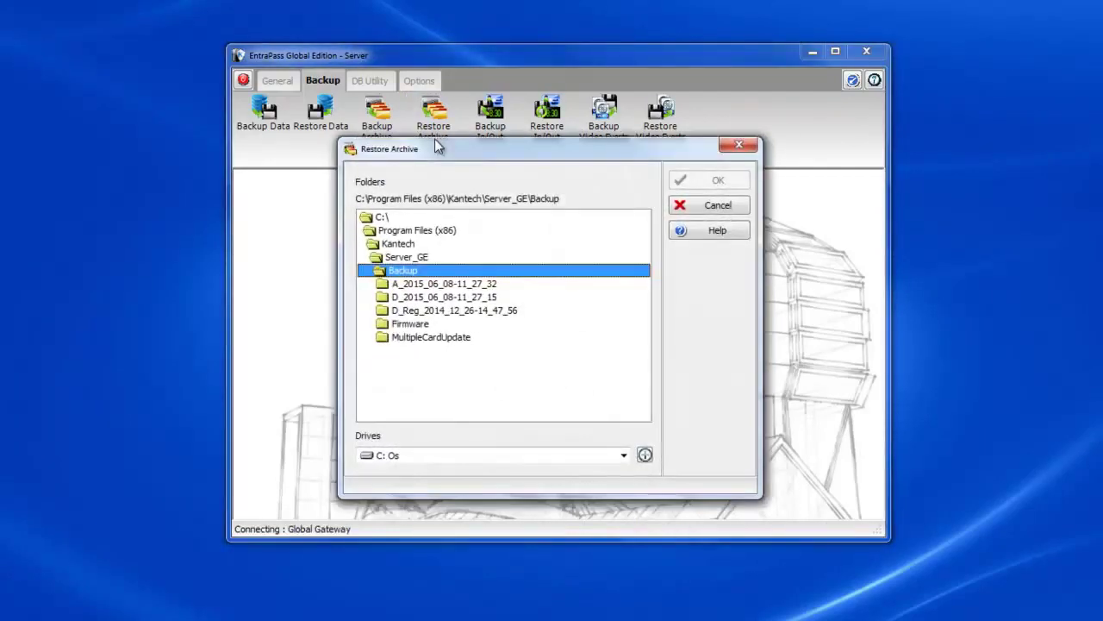
{"action": "double_click", "coordinate": [427, 297]}
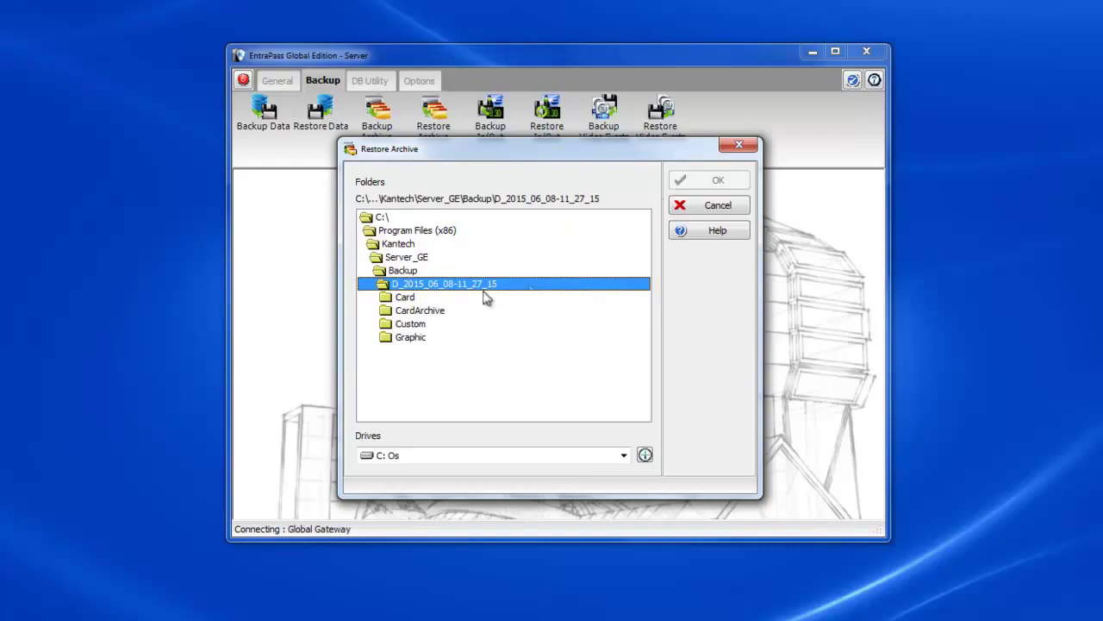
{"action": "double_click", "coordinate": [419, 272]}
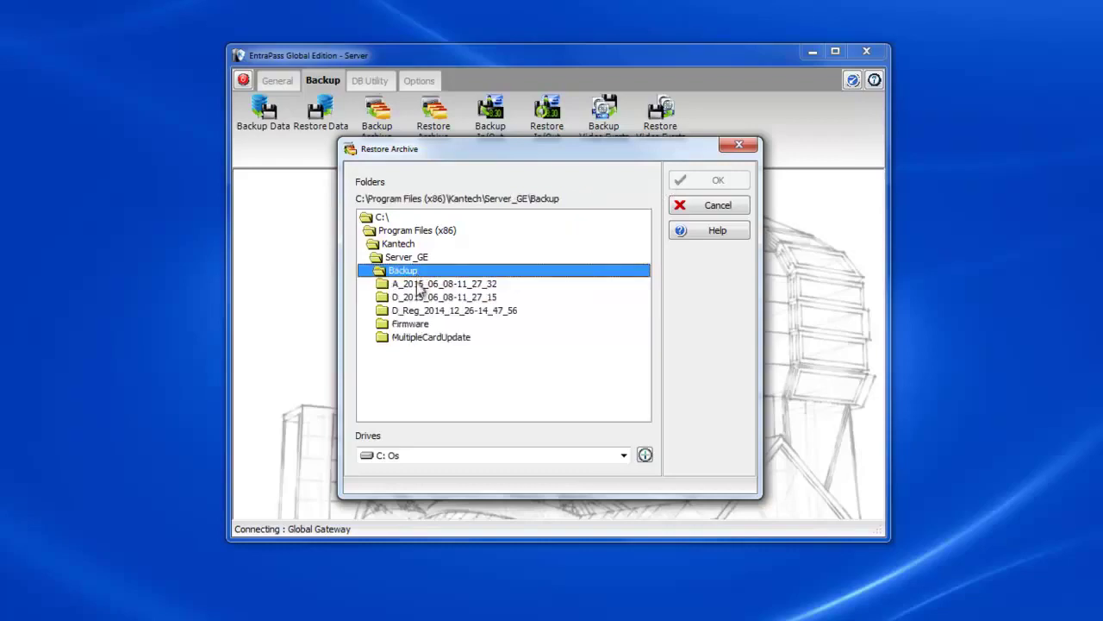
{"action": "double_click", "coordinate": [420, 285]}
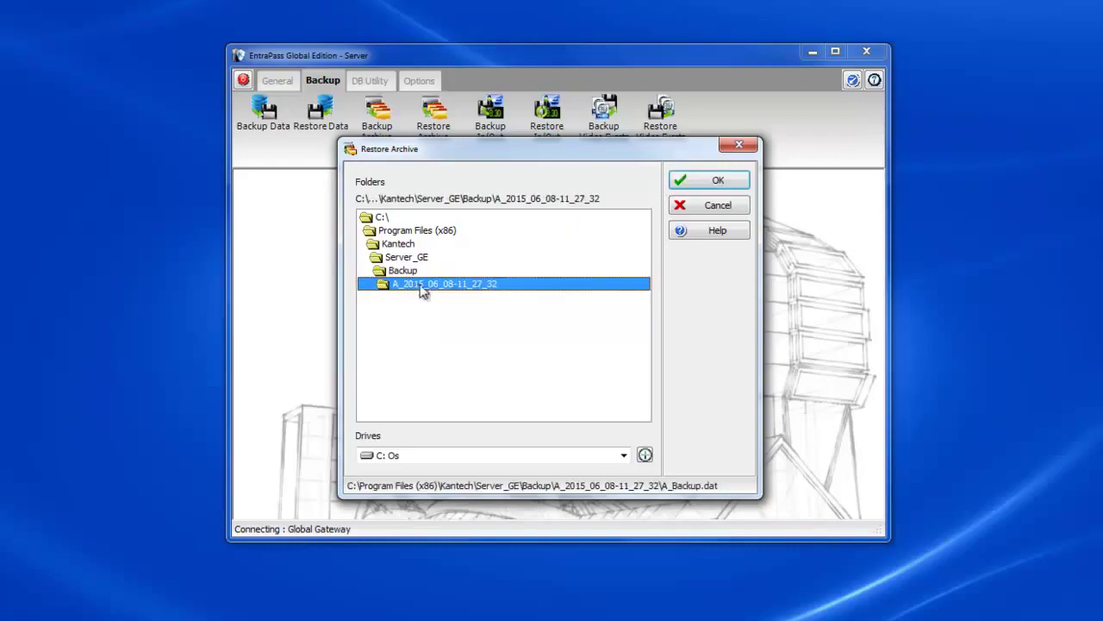
{"action": "left_click", "coordinate": [689, 187]}
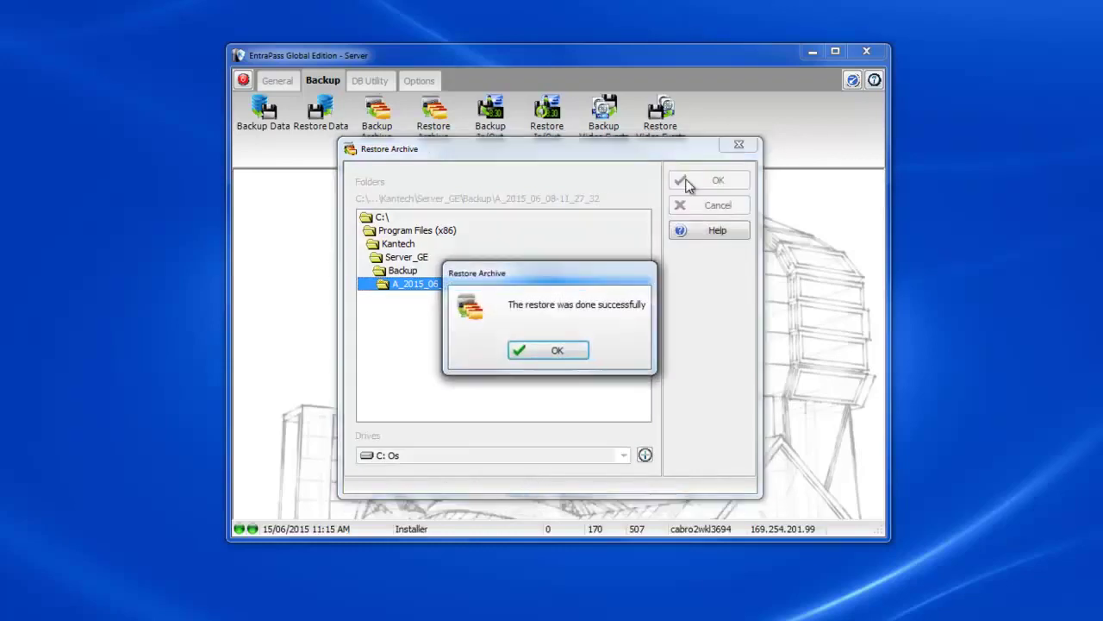
{"action": "left_click", "coordinate": [549, 350]}
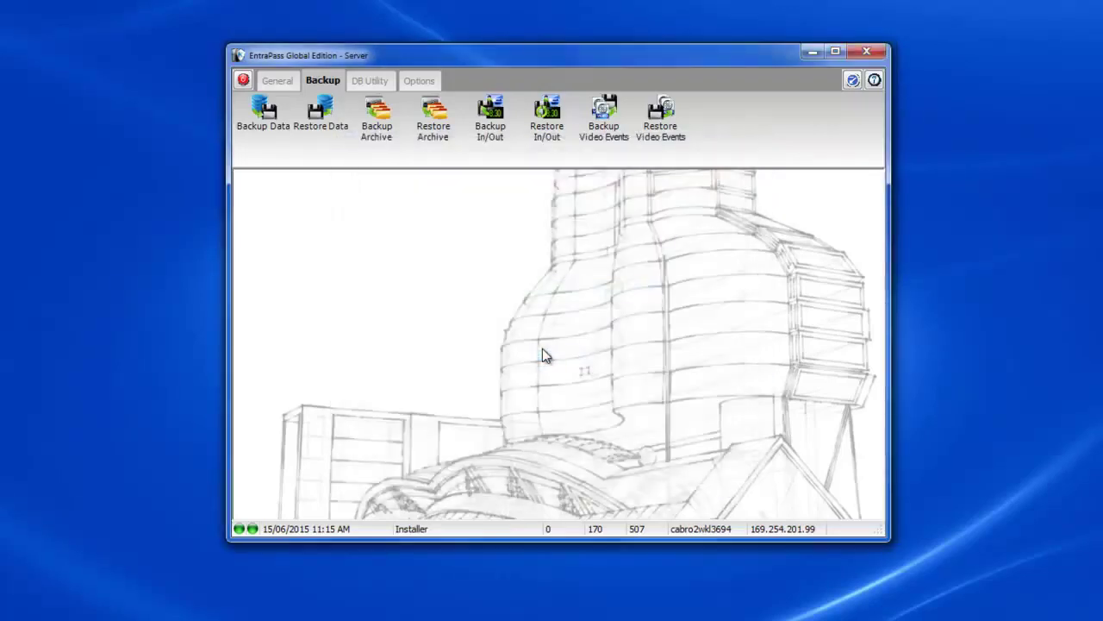